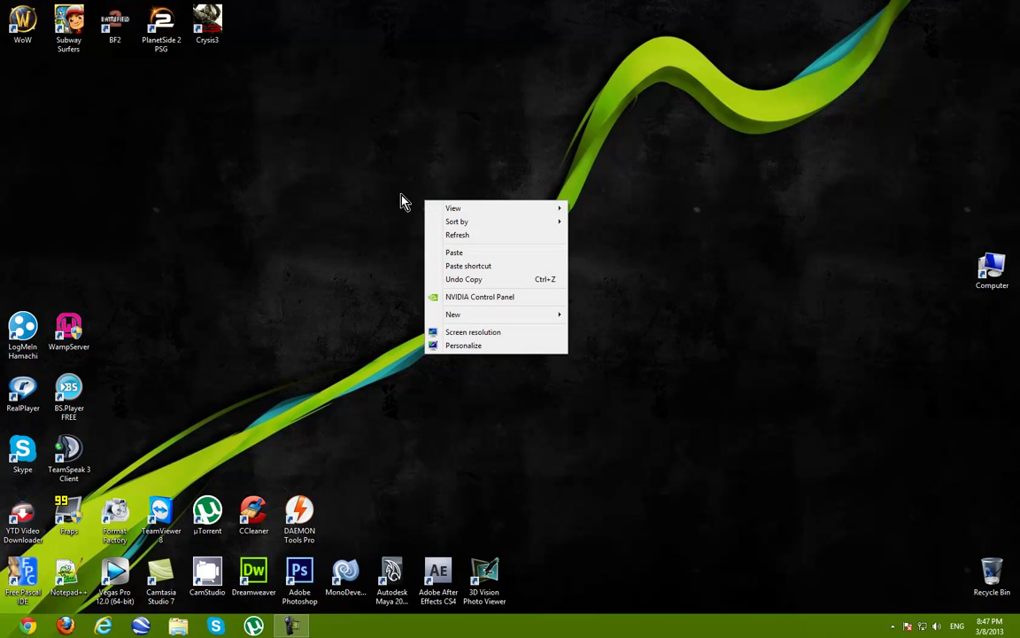
Search Google for "download utorrent" and open the µTorrent downloads page from the first result.
click(383, 169)
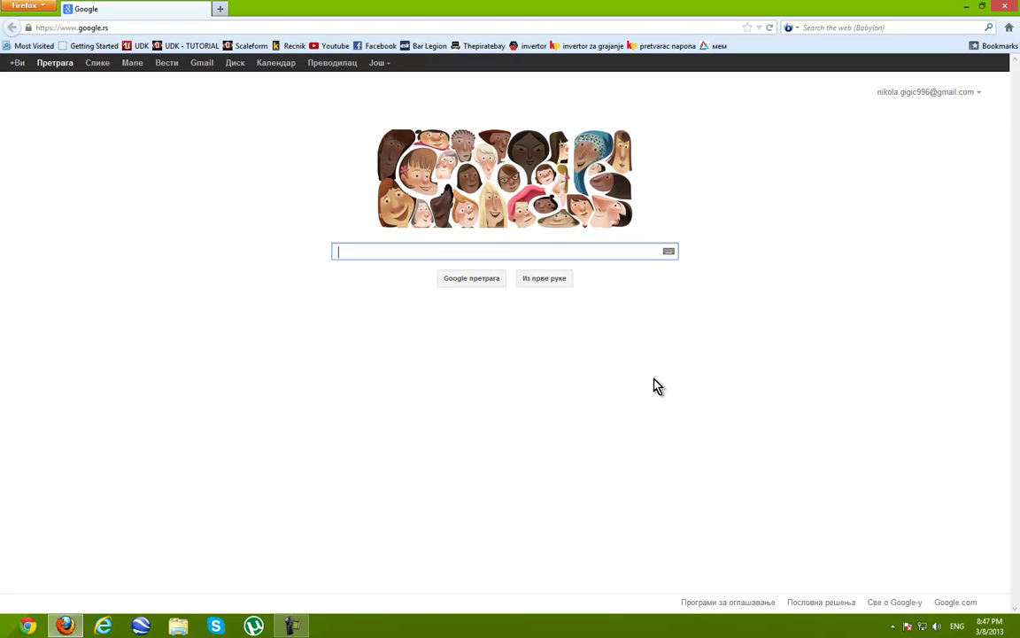
text(download u)
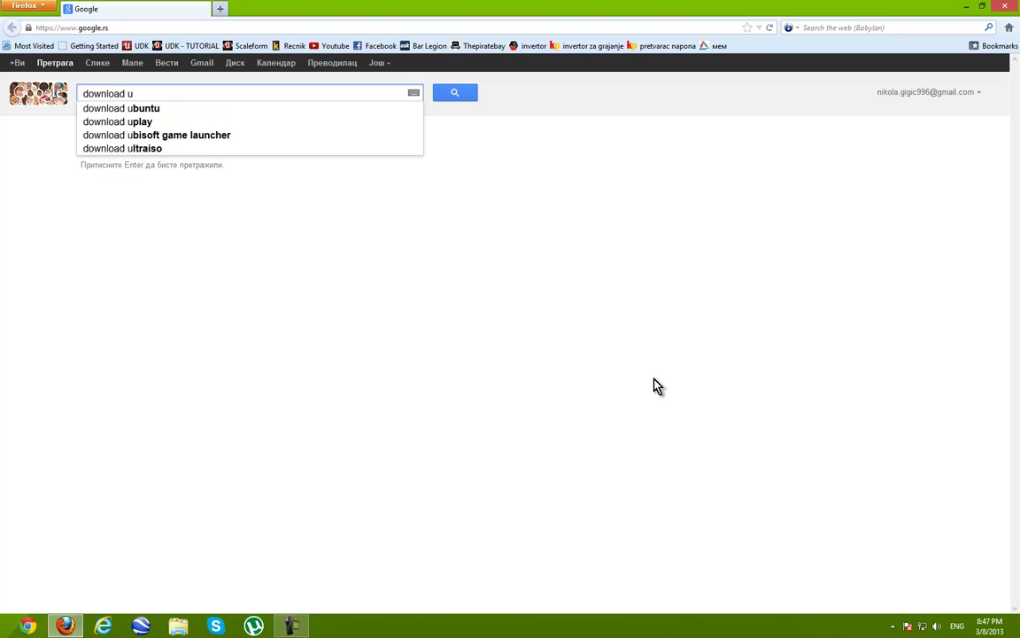
text(torrent)
key(Return)
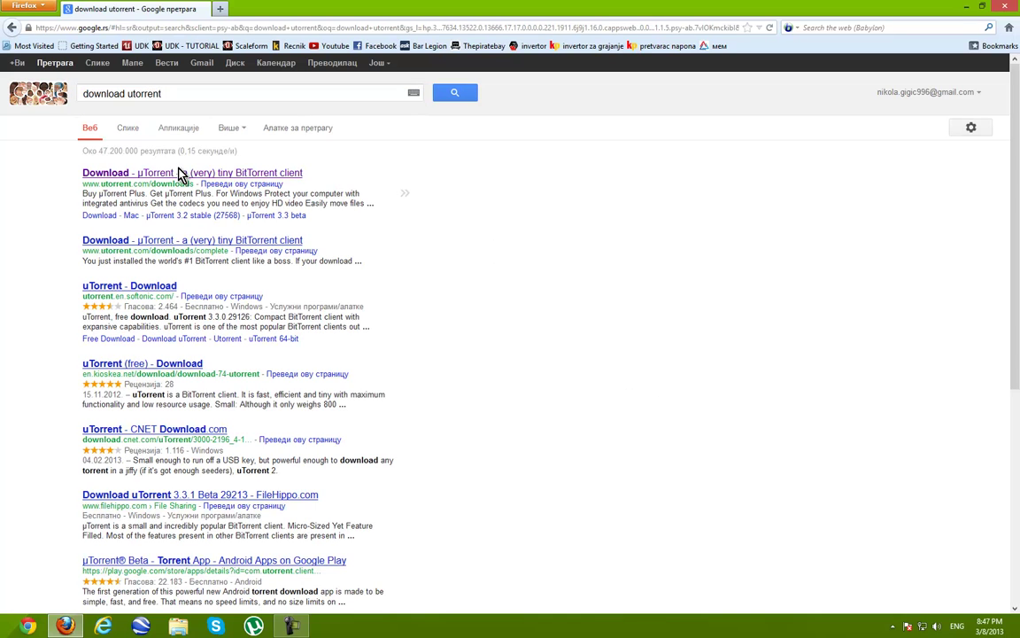
click(180, 174)
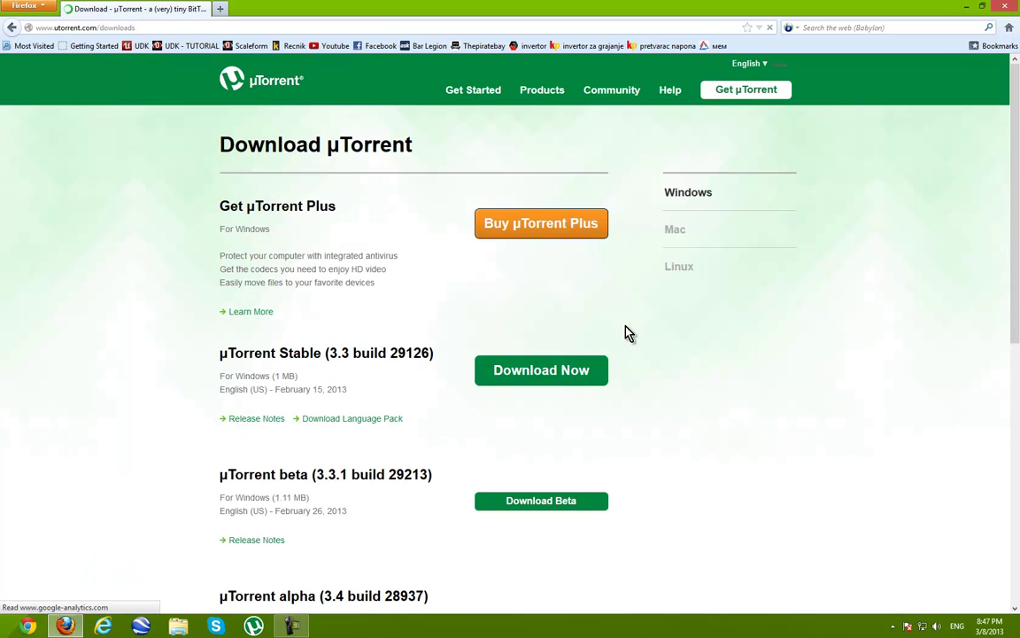
Request the µTorrent Stable download, cancel saving uTorrent.exe, and go back to the Google start page.
click(542, 376)
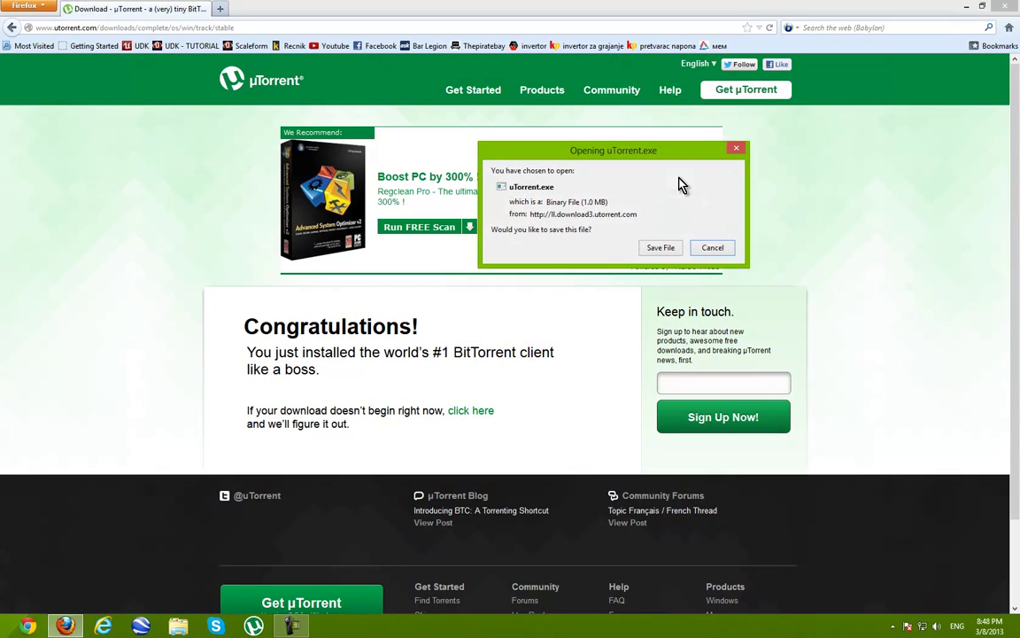
click(711, 252)
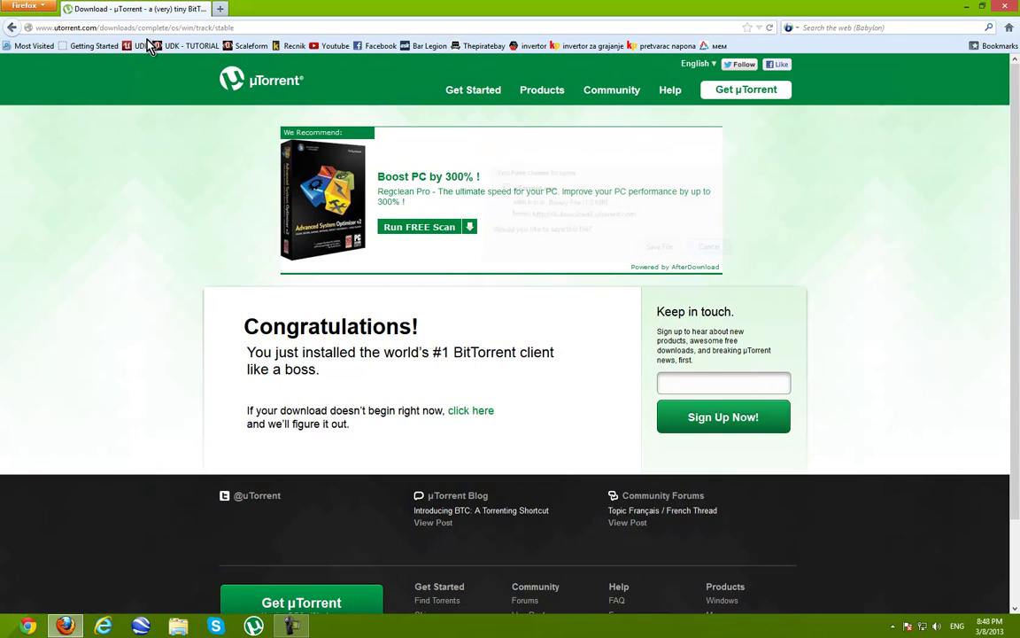
click(11, 27)
click(12, 28)
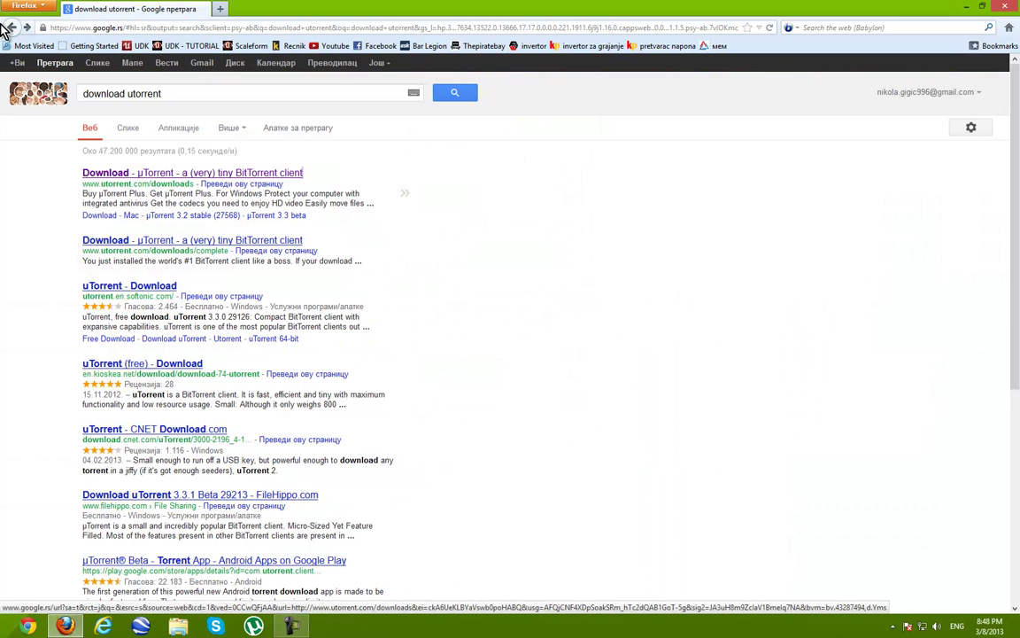
click(12, 27)
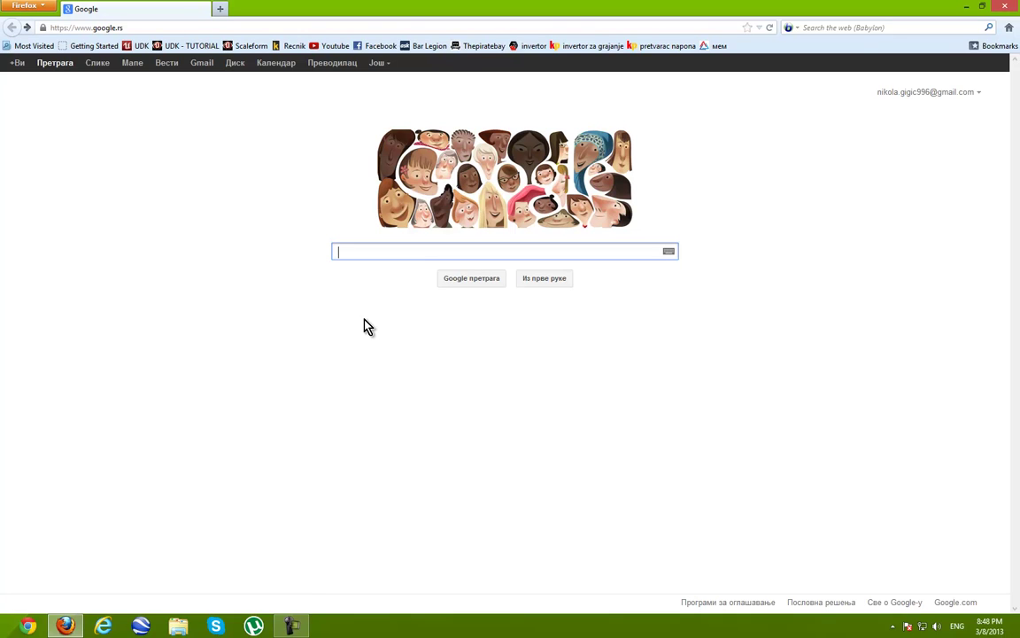
Search Google for "download crysis 3 torrent".
text(download c)
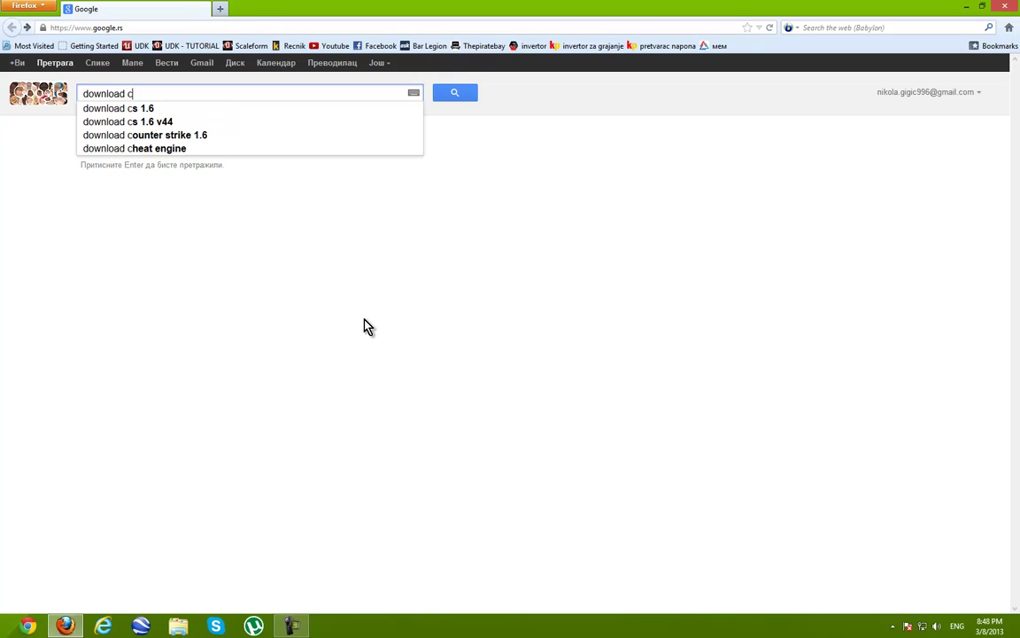
text(rysis 3 torrent)
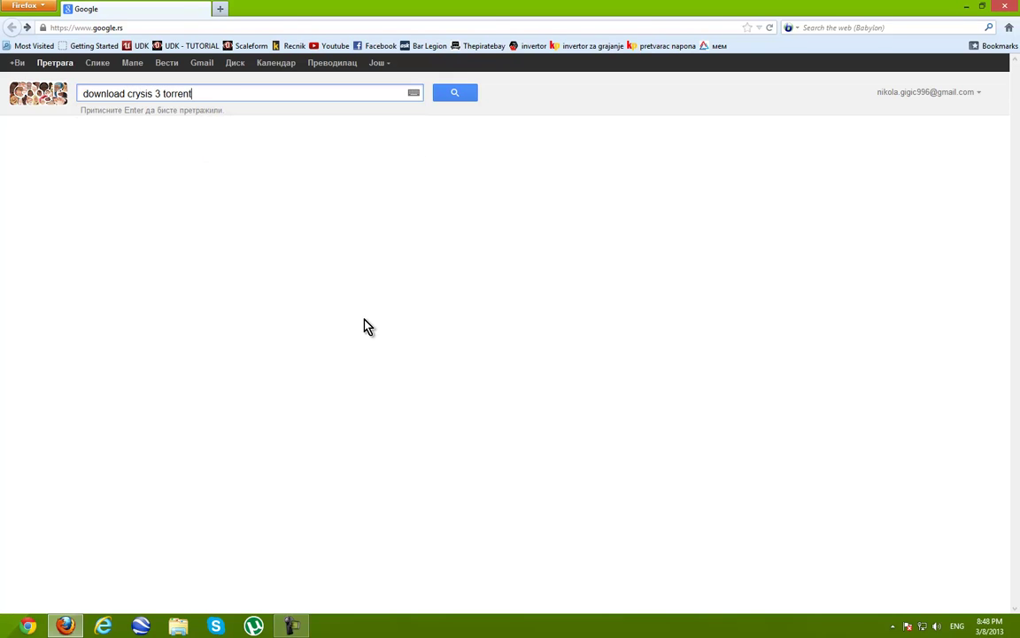
key(Return)
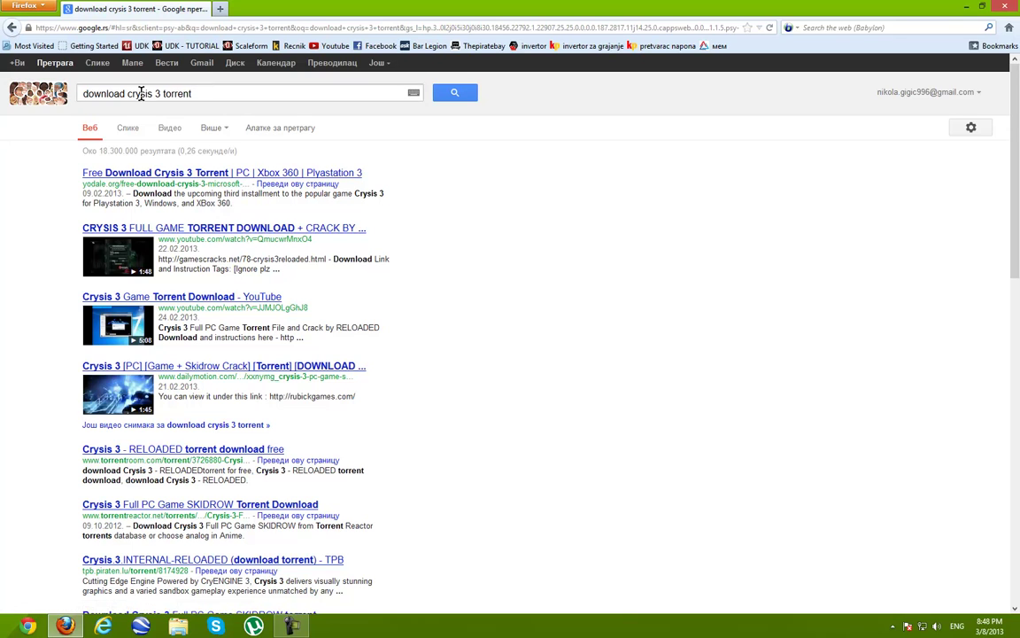
Shorten the search query to "crysis 3 torrent" and open the topmost Crysis 3 INTERNAL RELOADED entry on the Torrentz result page.
drag(127, 95, 3, 88)
key(BackSpace)
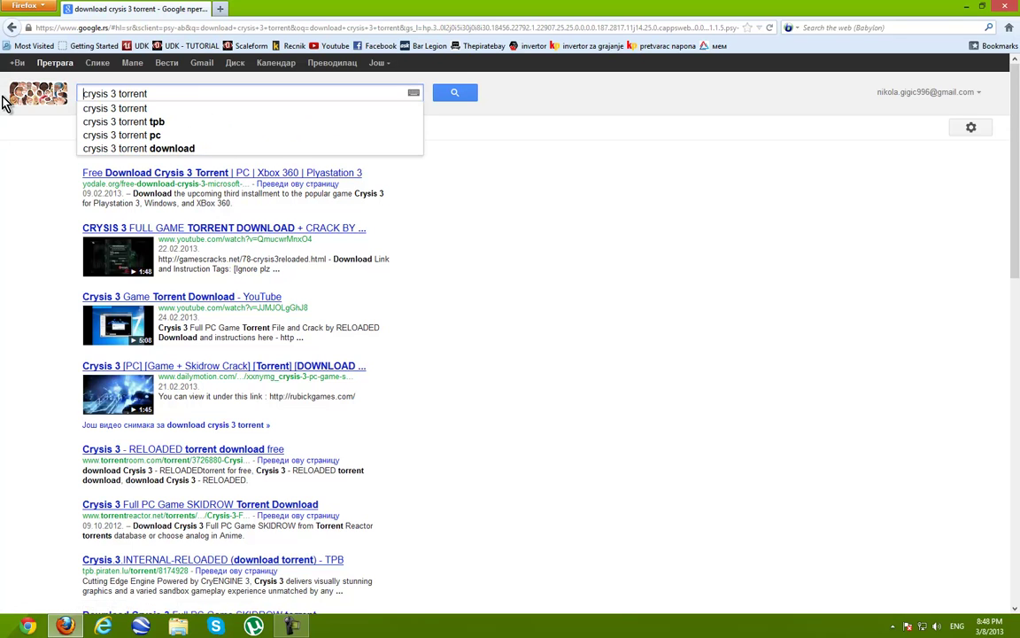
key(Return)
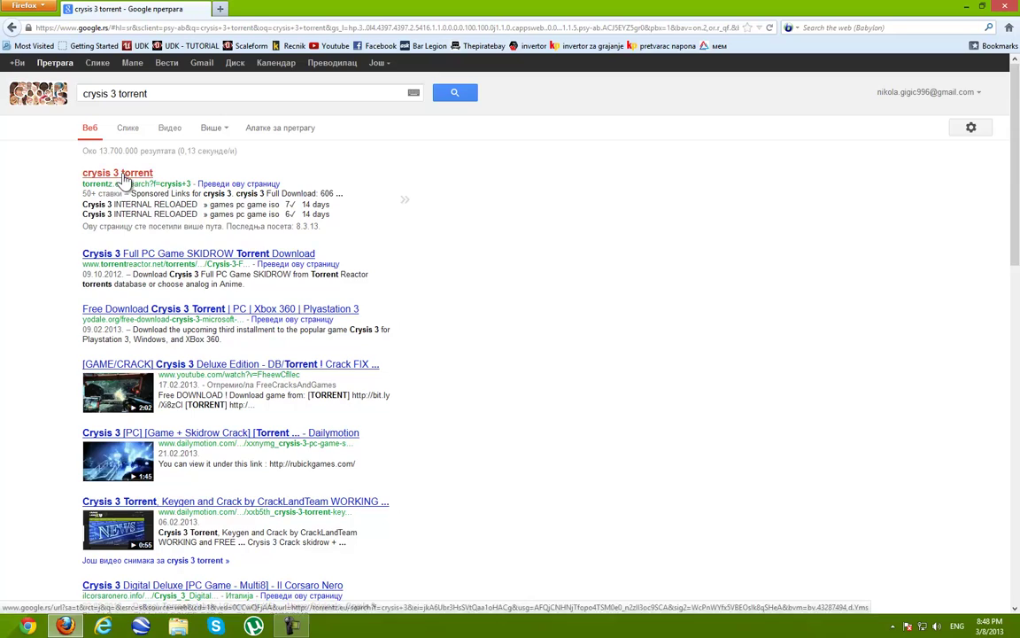
click(107, 168)
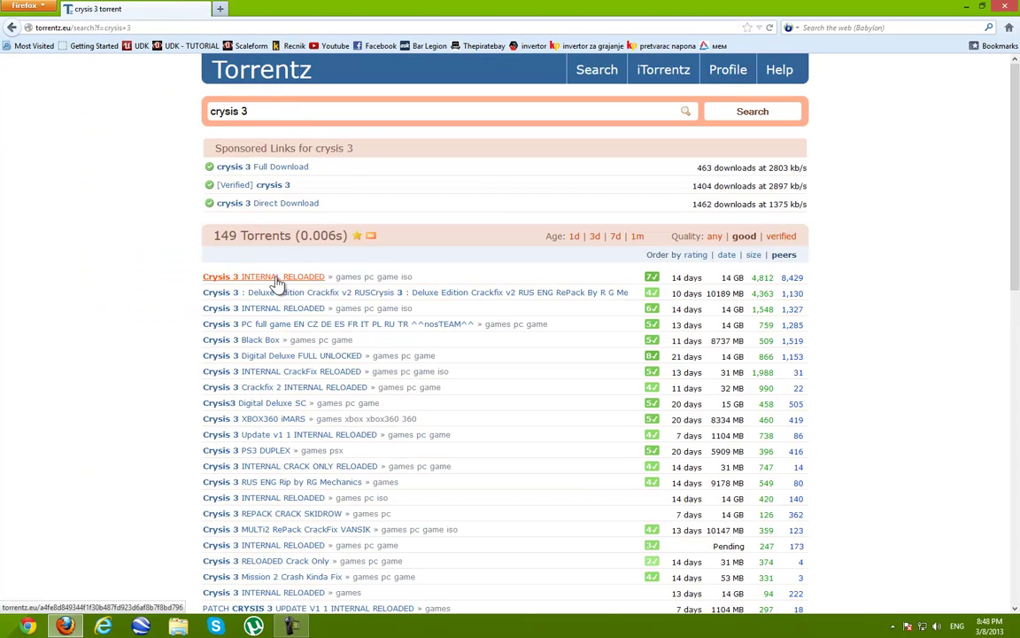
click(270, 278)
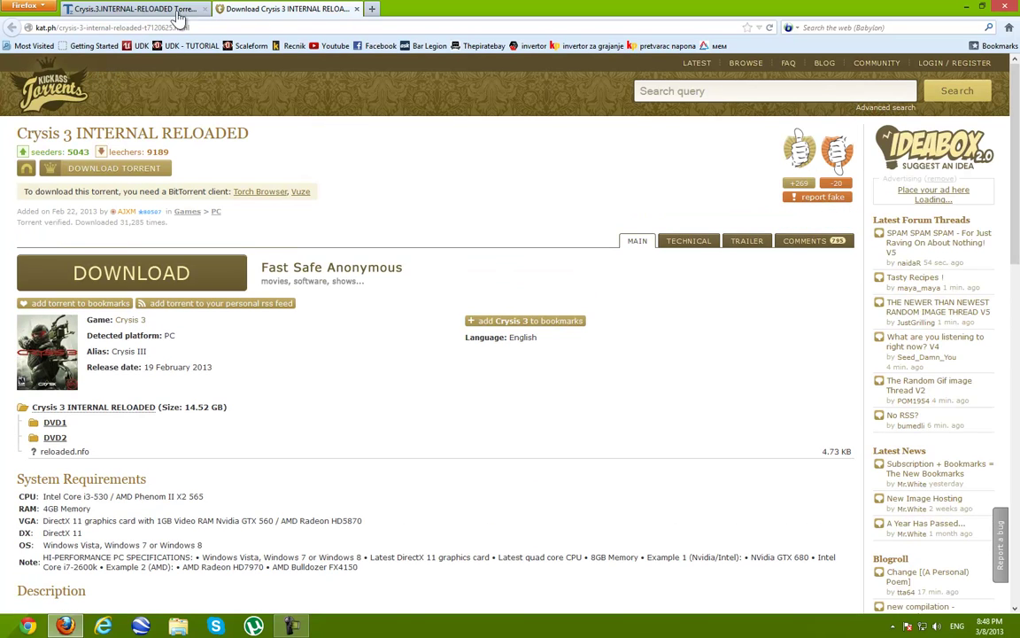
Download the Crysis 3 INTERNAL RELOADED torrent from the KickassTorrents page and open it with µTorrent (default).
click(107, 168)
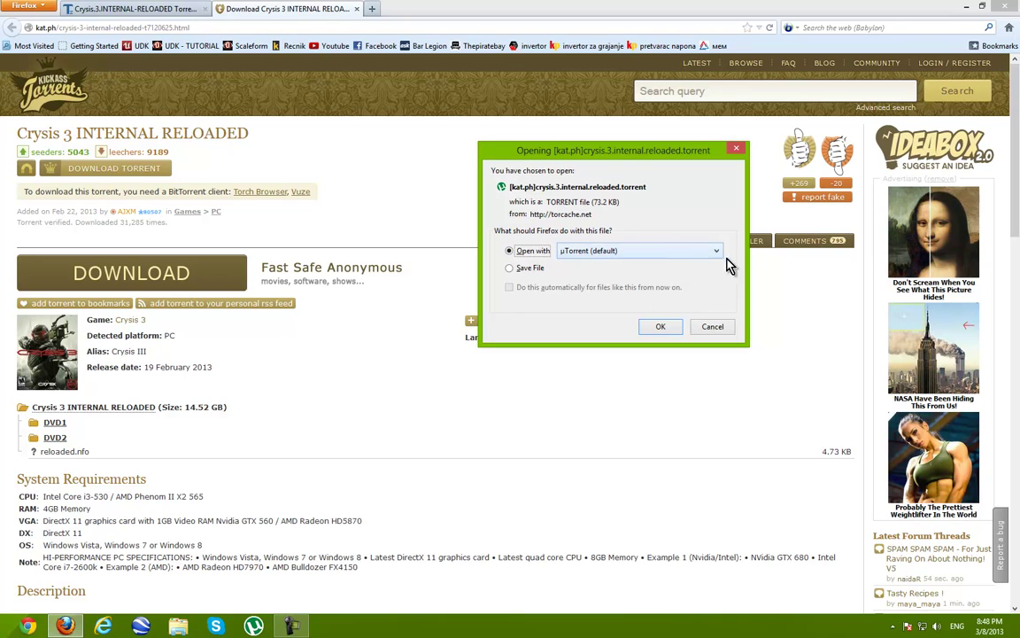
click(715, 251)
click(666, 254)
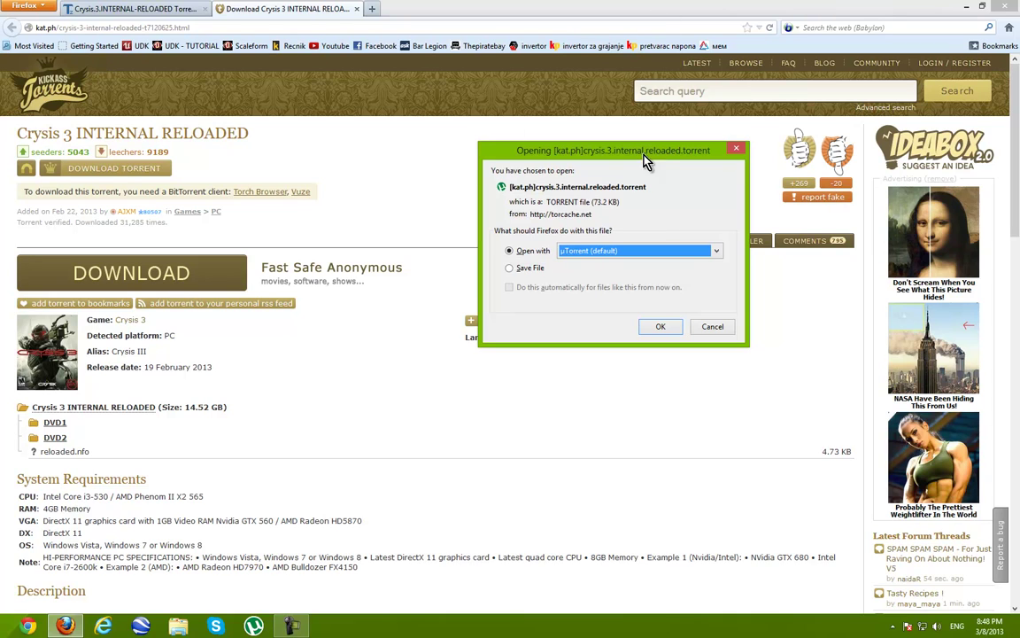
click(534, 252)
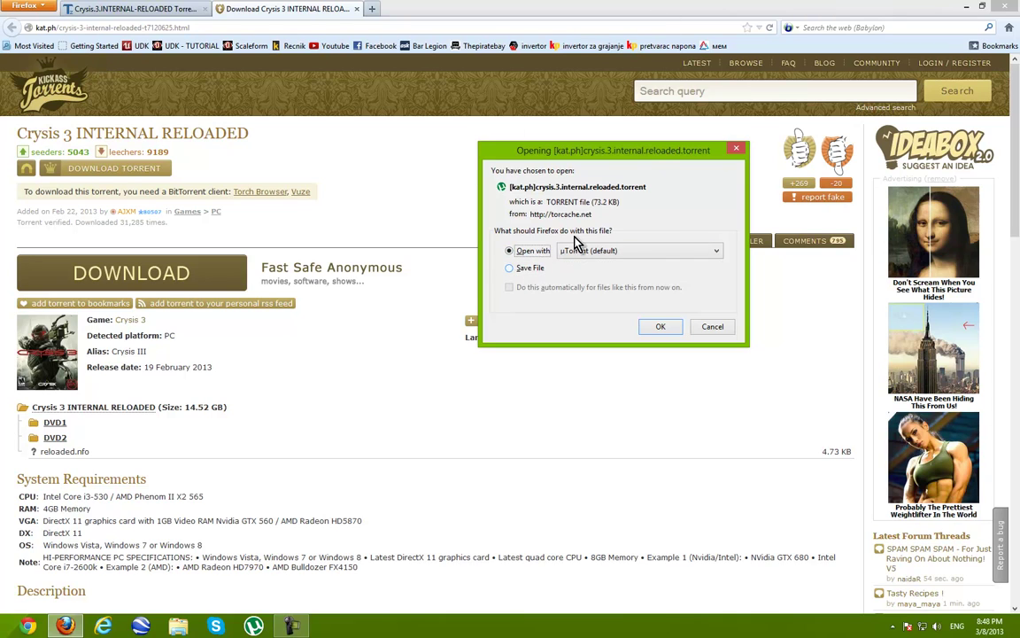
click(661, 327)
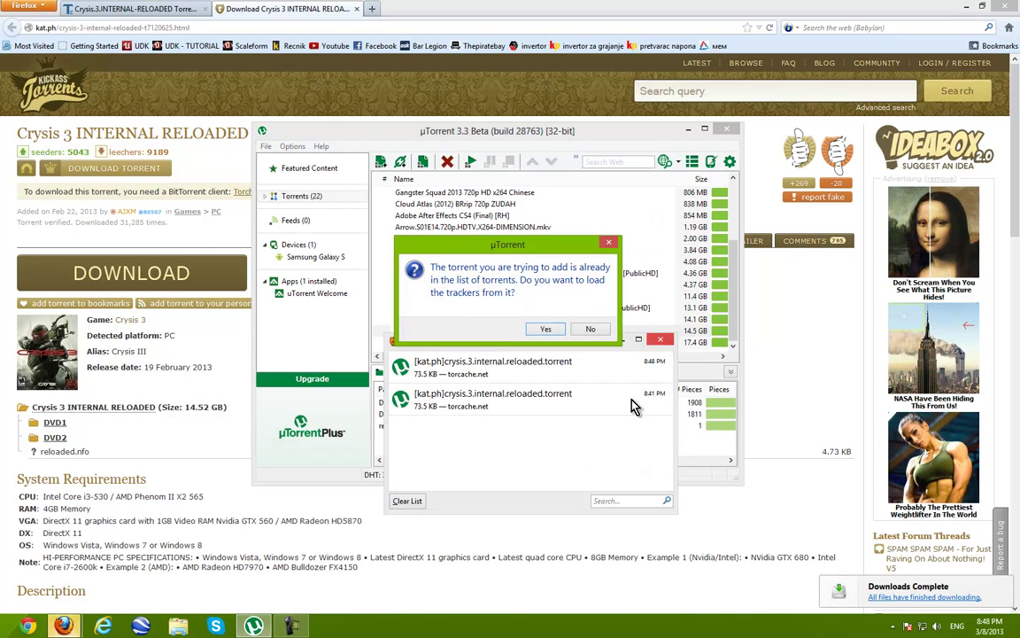
Close the browser's Downloads window and decline loading the trackers from the duplicate torrent.
click(661, 339)
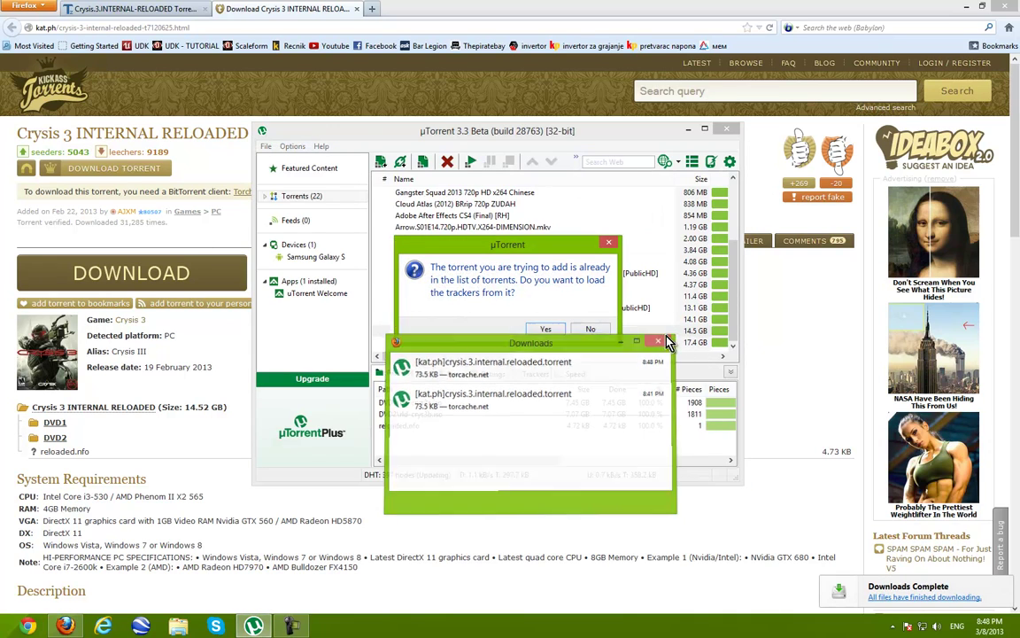
drag(517, 247, 494, 260)
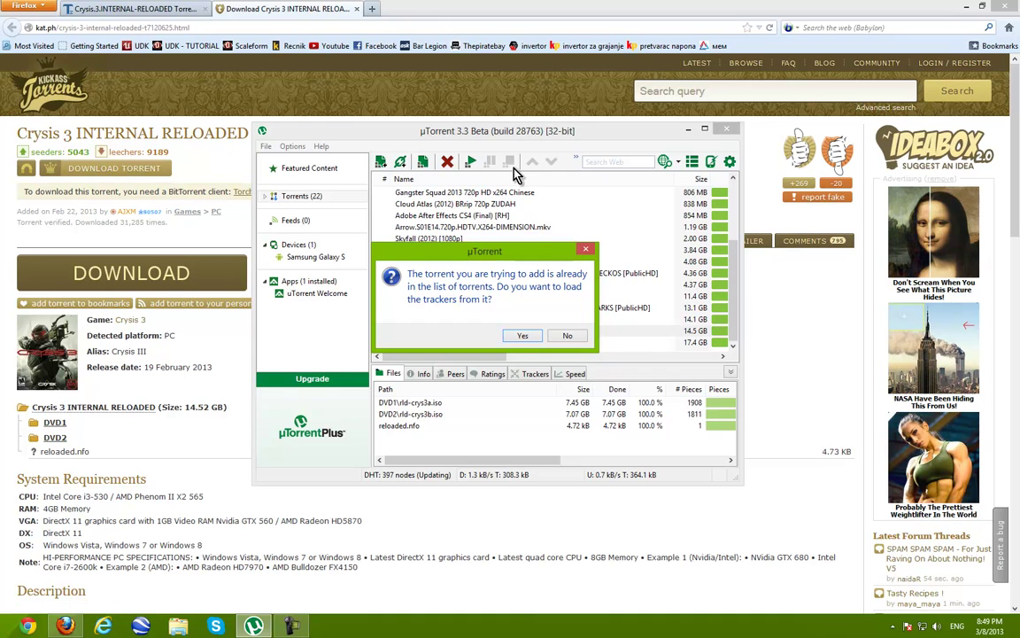
mouse_move(491, 261)
mouse_down()
mouse_move(708, 173)
mouse_move(535, 239)
mouse_move(522, 262)
mouse_move(491, 260)
mouse_up()
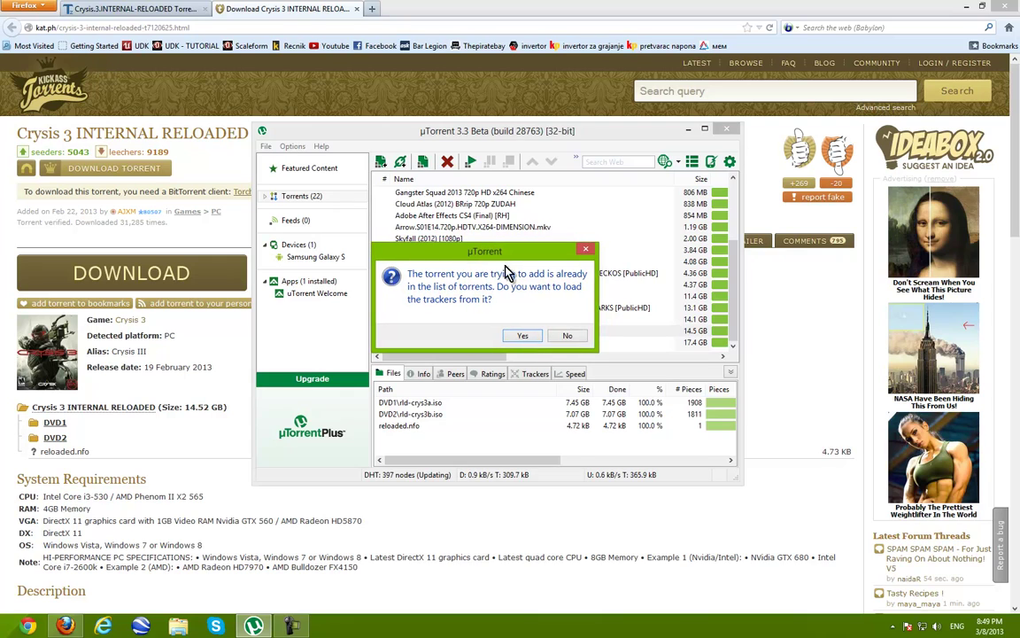
click(567, 336)
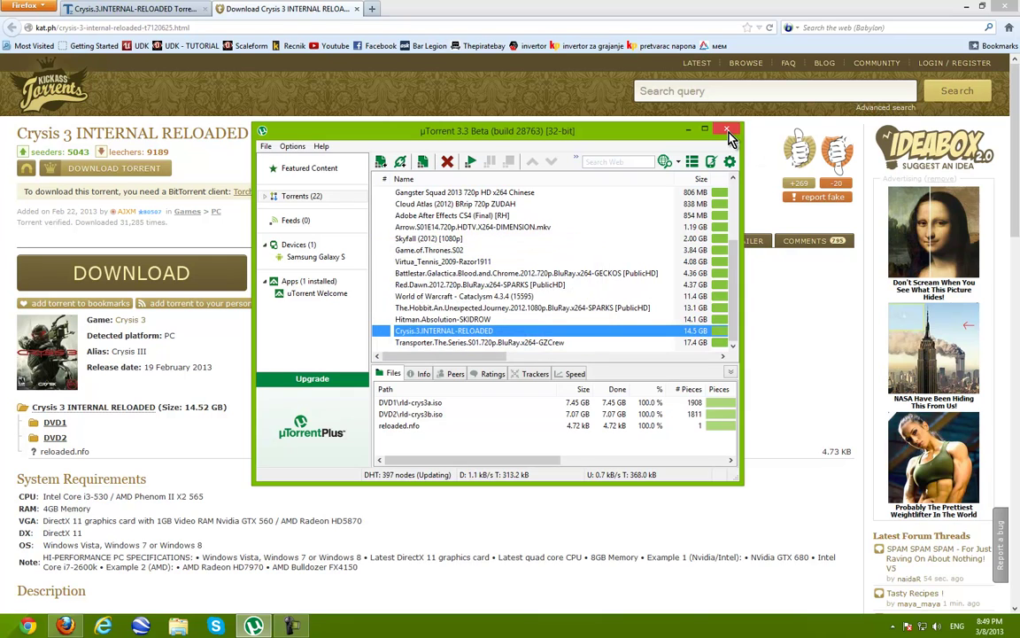
Close the µTorrent window and the browser with all its tabs.
click(727, 131)
click(1004, 8)
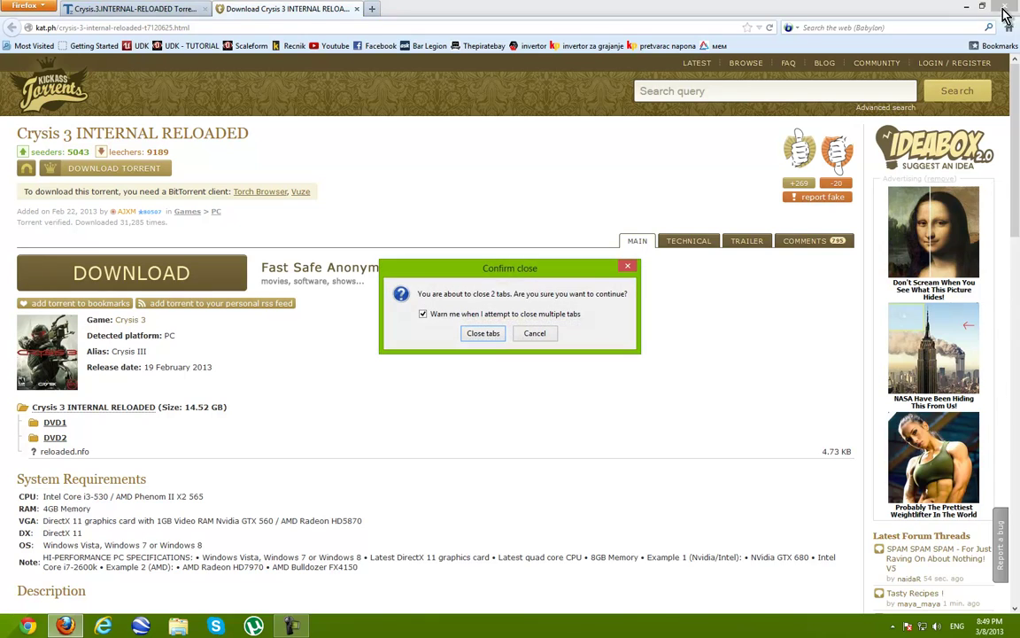
click(482, 333)
In File Explorer, open the DVD1 folder inside Crysis.3.INTERNAL-RELOADED in Downloads.
click(178, 626)
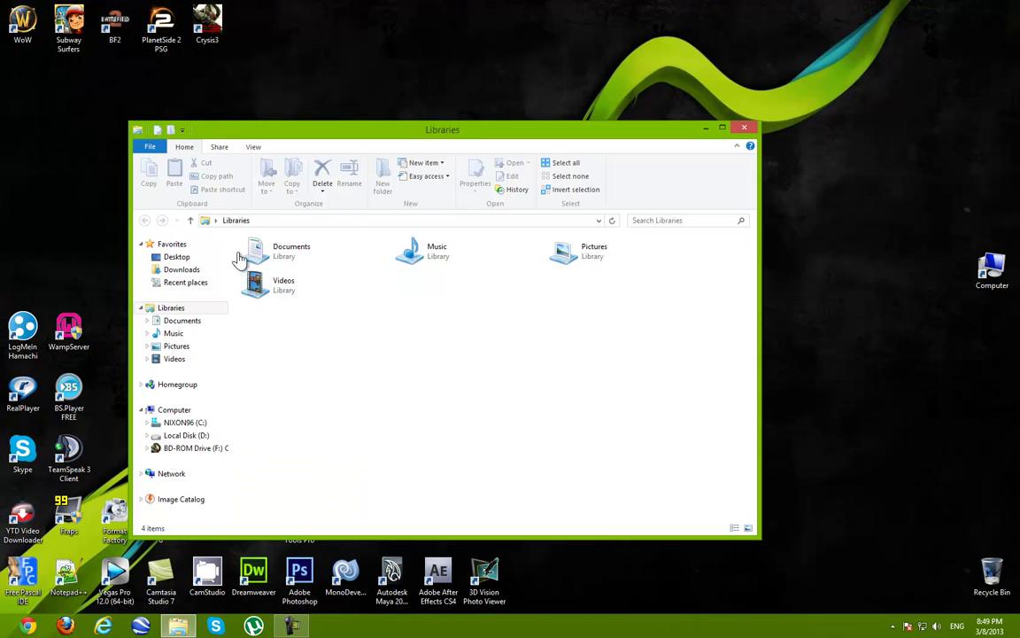
click(188, 270)
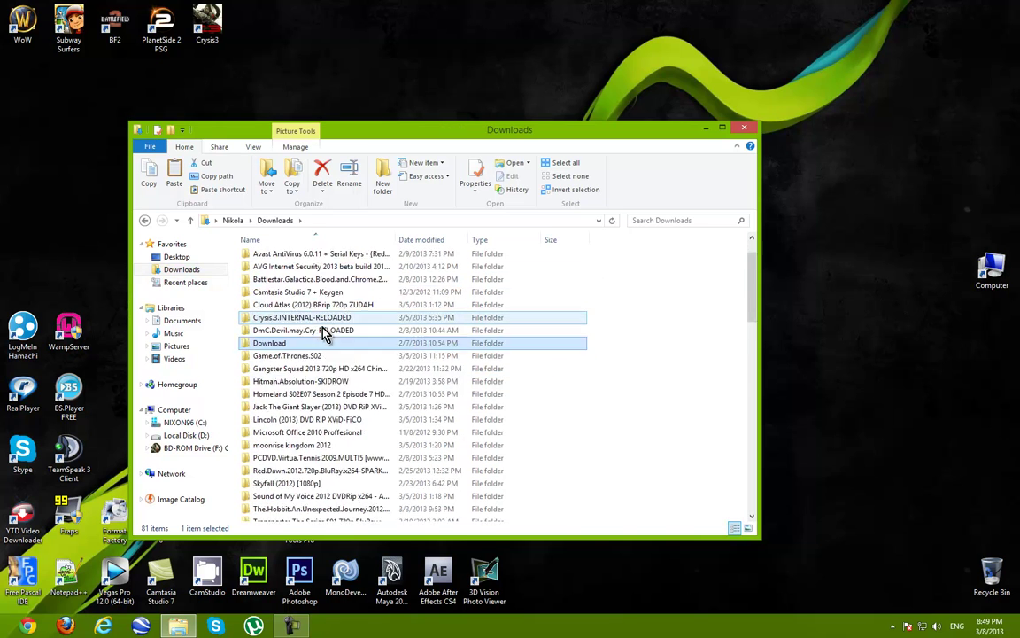
double_click(325, 371)
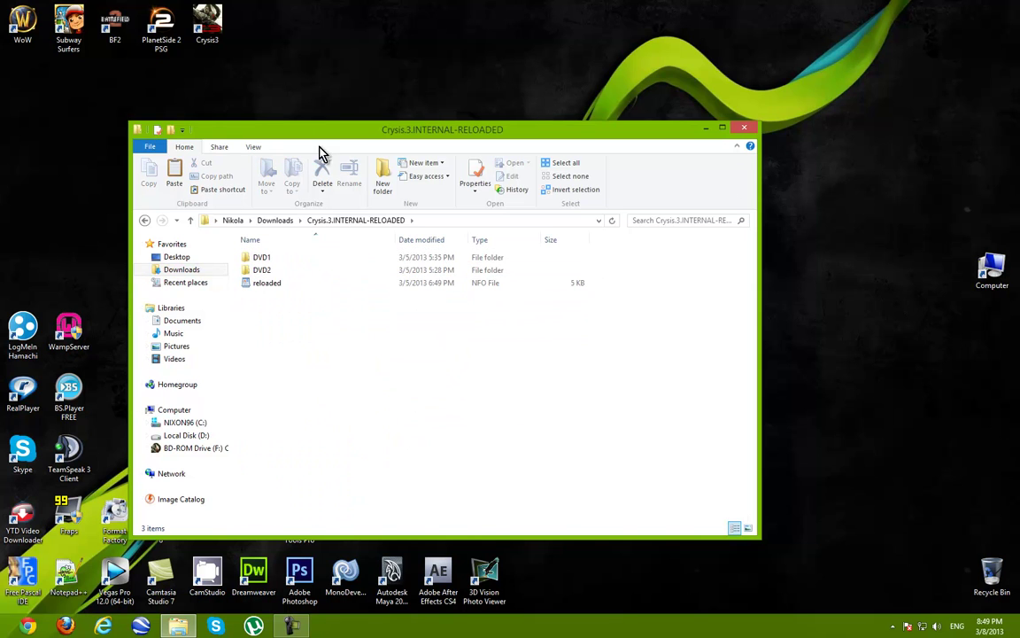
mouse_move(301, 327)
mouse_down()
mouse_move(359, 371)
mouse_move(282, 332)
mouse_move(296, 339)
mouse_up()
double_click(279, 264)
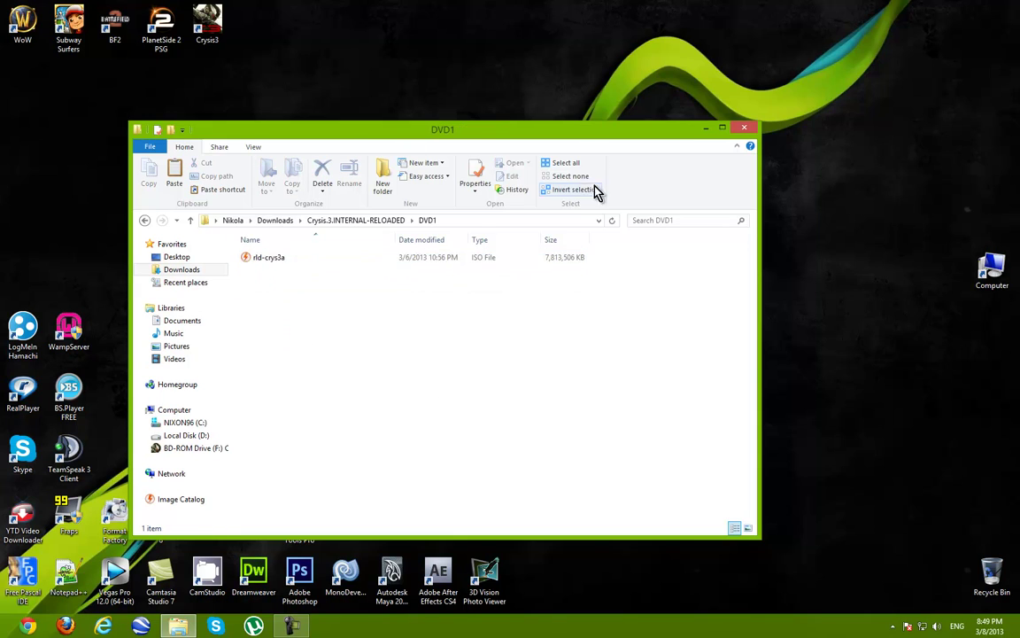
click(145, 219)
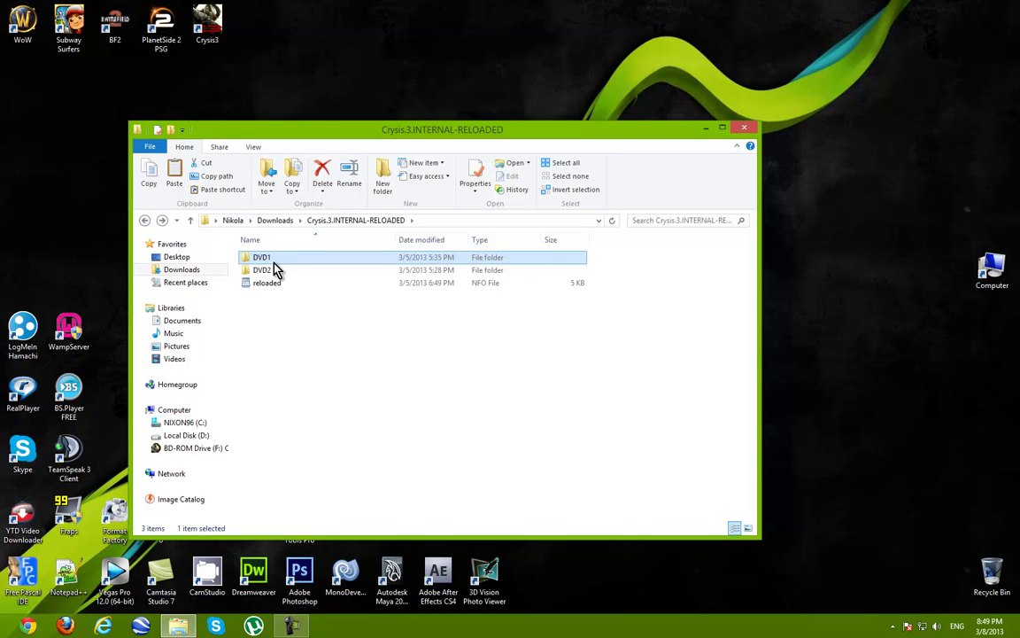
double_click(271, 258)
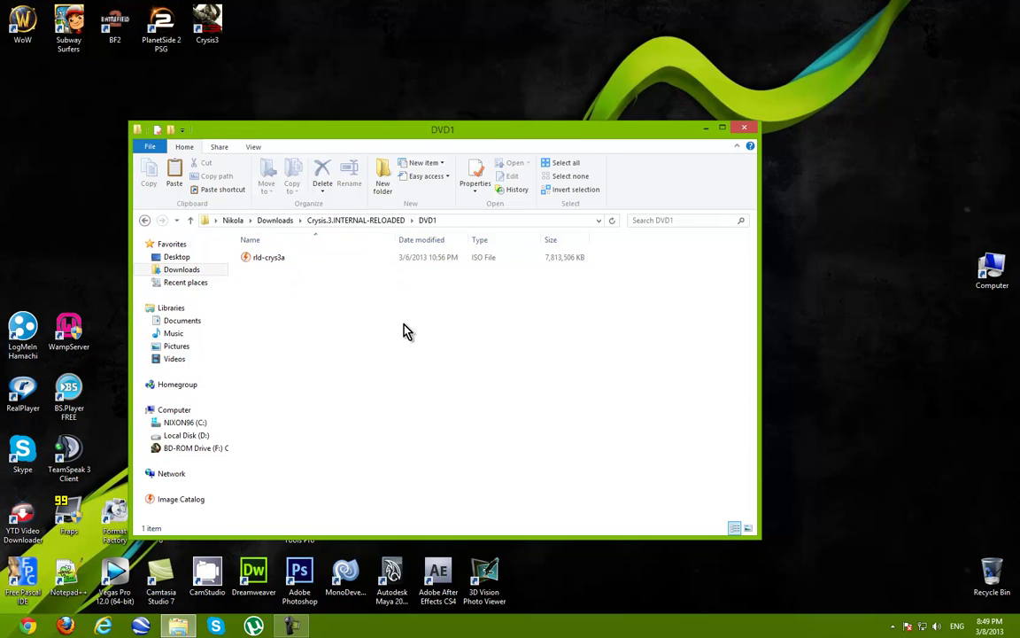
Switch to Firefox, search Google for "download daemon", view Softpedia's DAEMON Tools Lite download page, and minimize the browser.
click(67, 629)
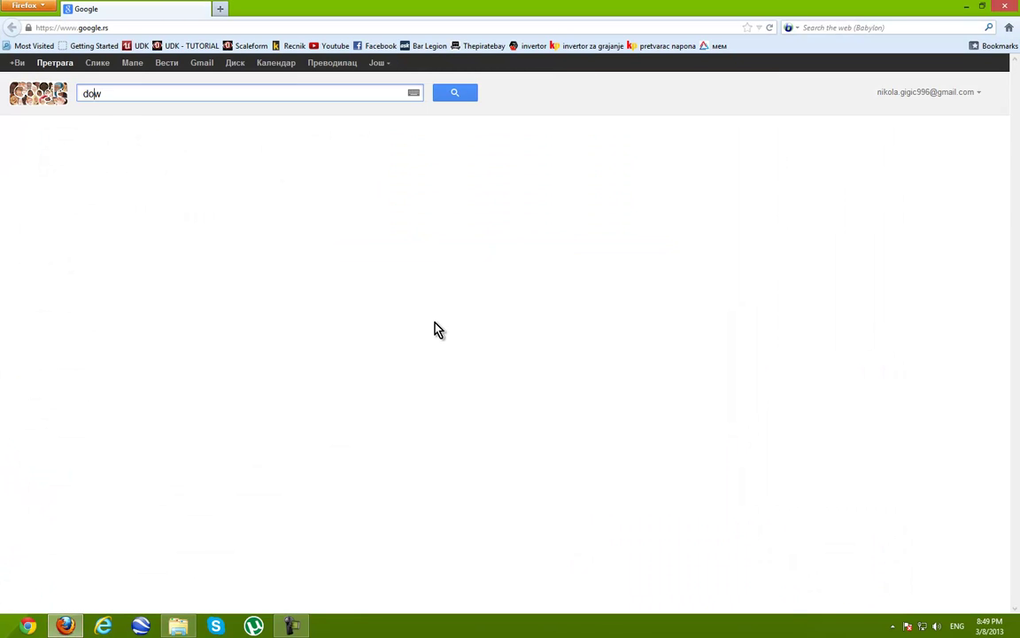
text(nload da)
key(BackSpace)
text(dae)
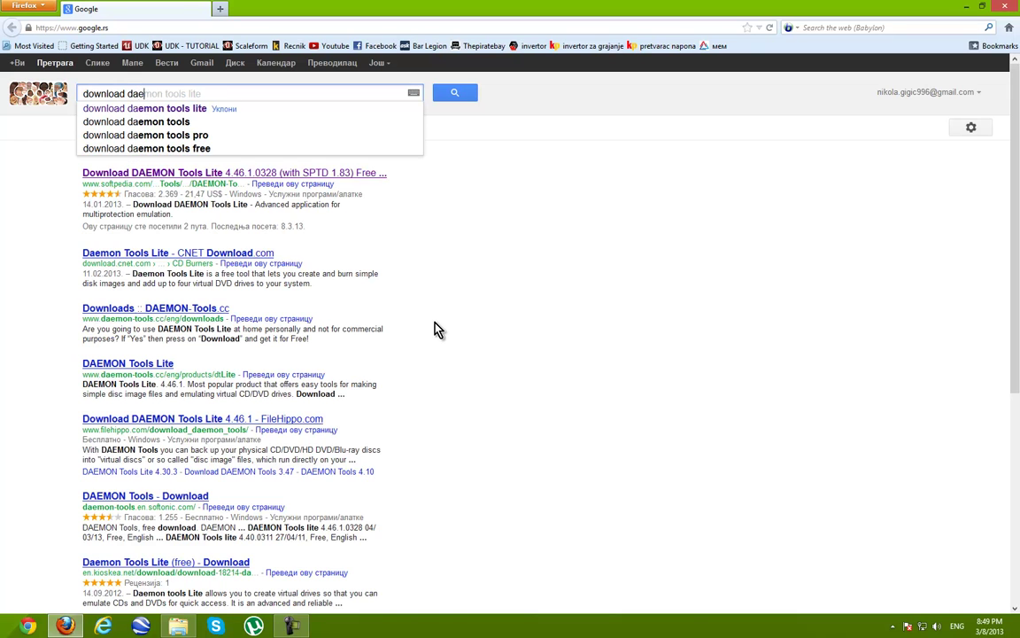
text(mon)
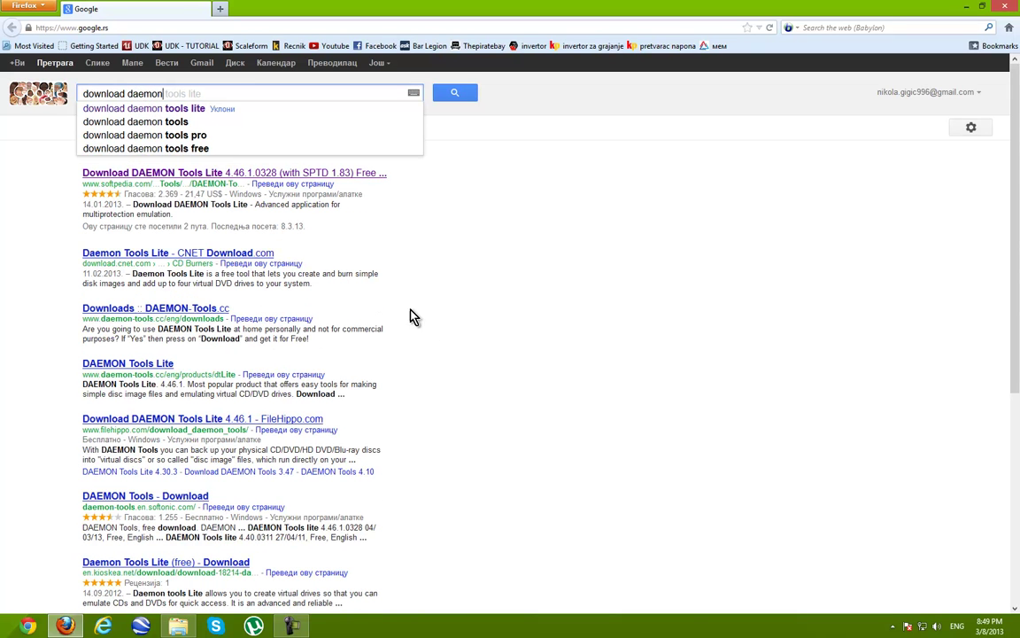
click(315, 173)
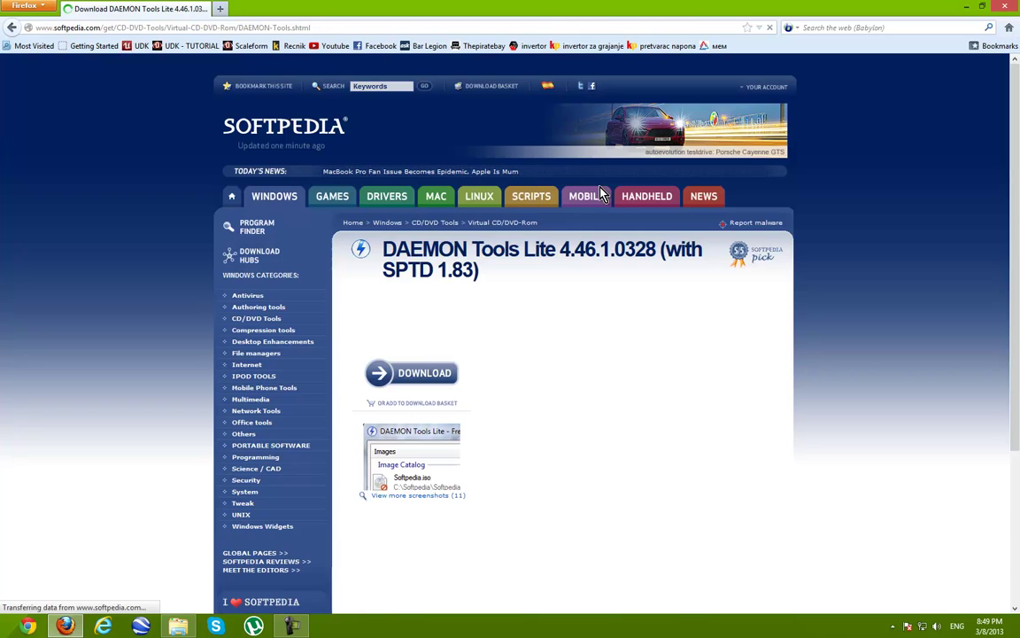
click(966, 7)
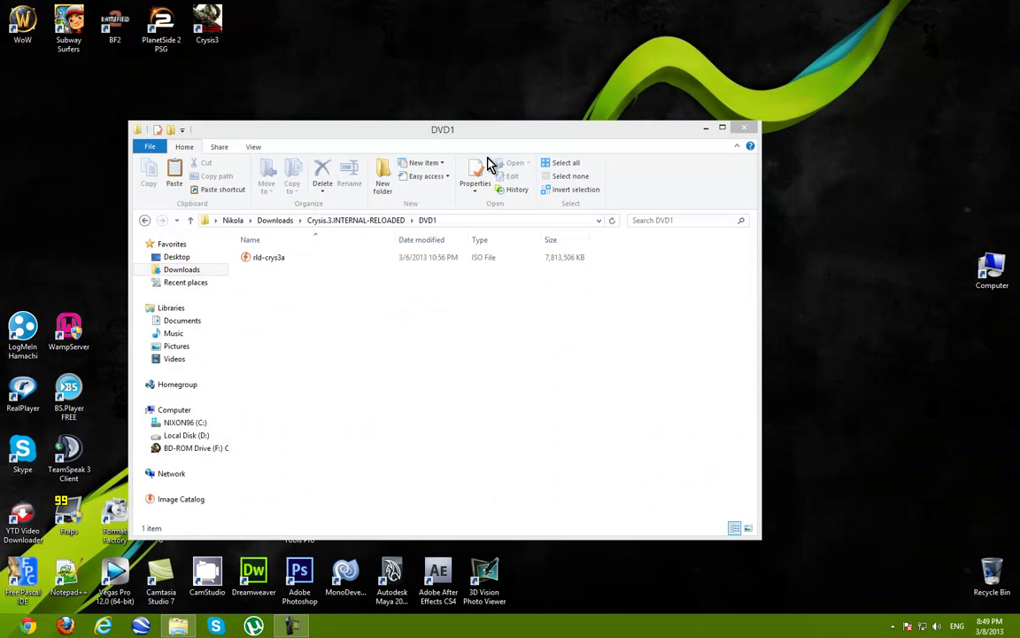
Mount the rld-crys3a ISO from the DVD1 folder and run OriginInstaller.exe from the mounted Crysis 3 disc.
click(144, 220)
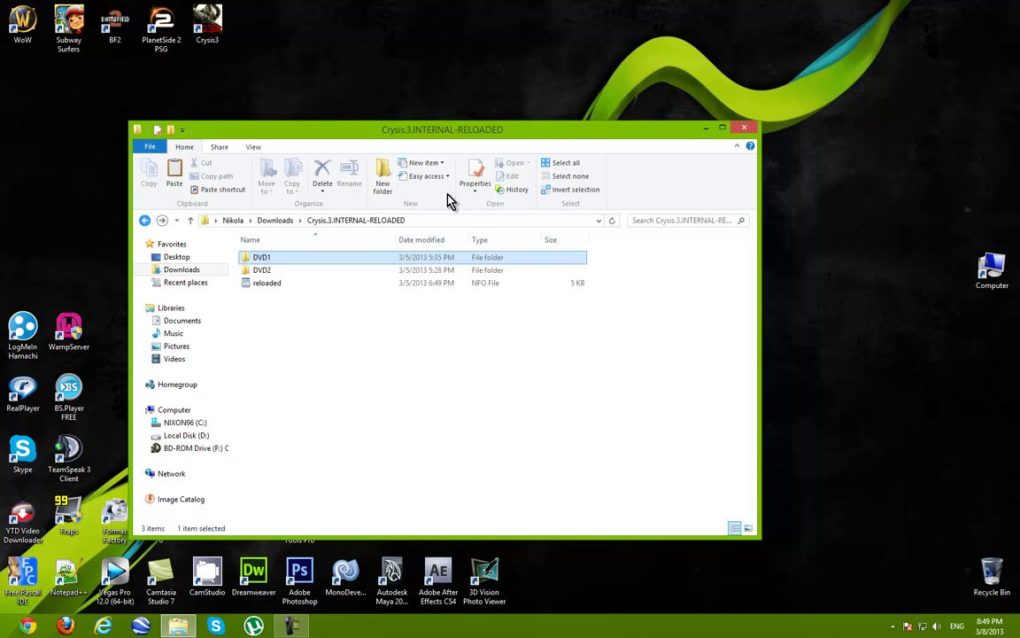
double_click(288, 257)
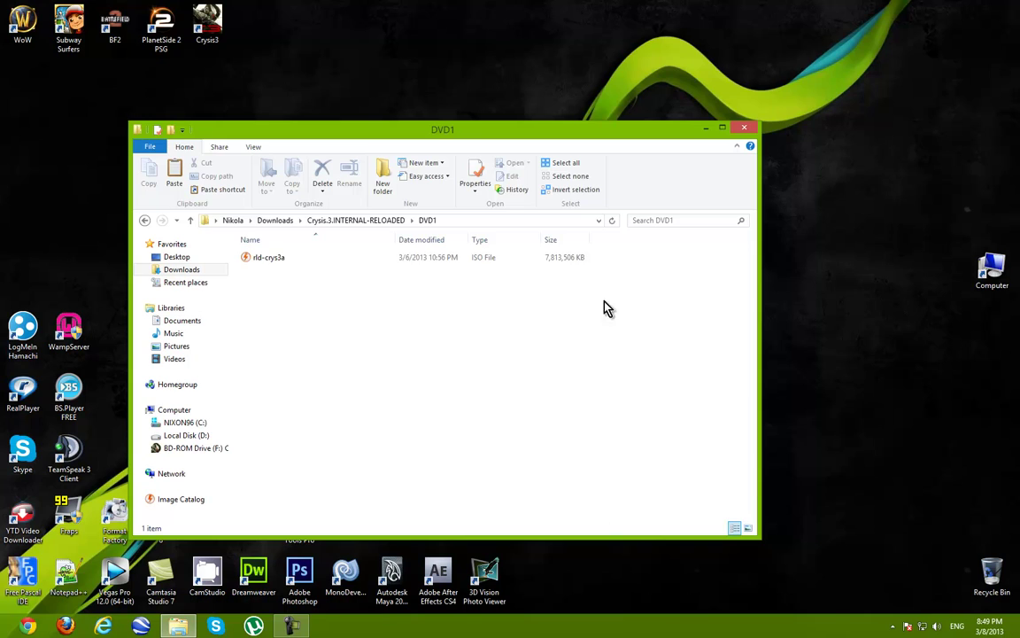
click(279, 262)
key(Return)
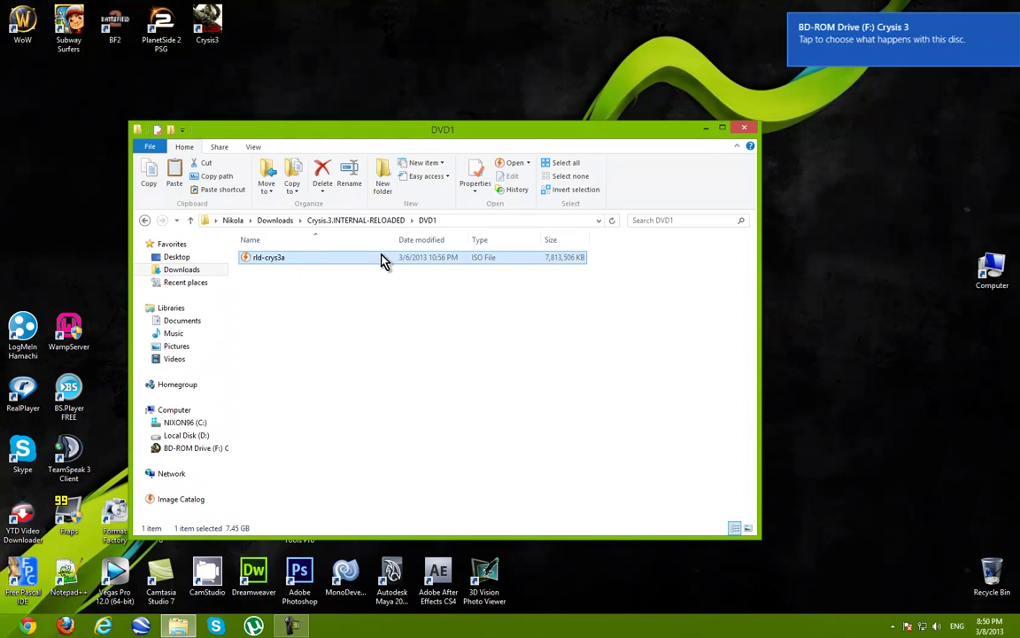
click(886, 39)
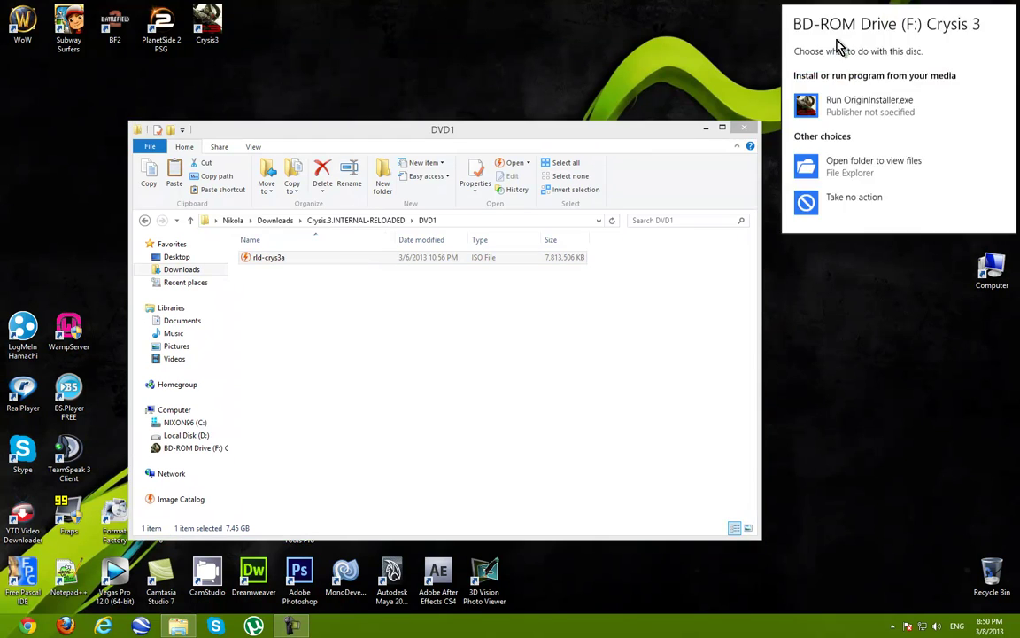
click(836, 108)
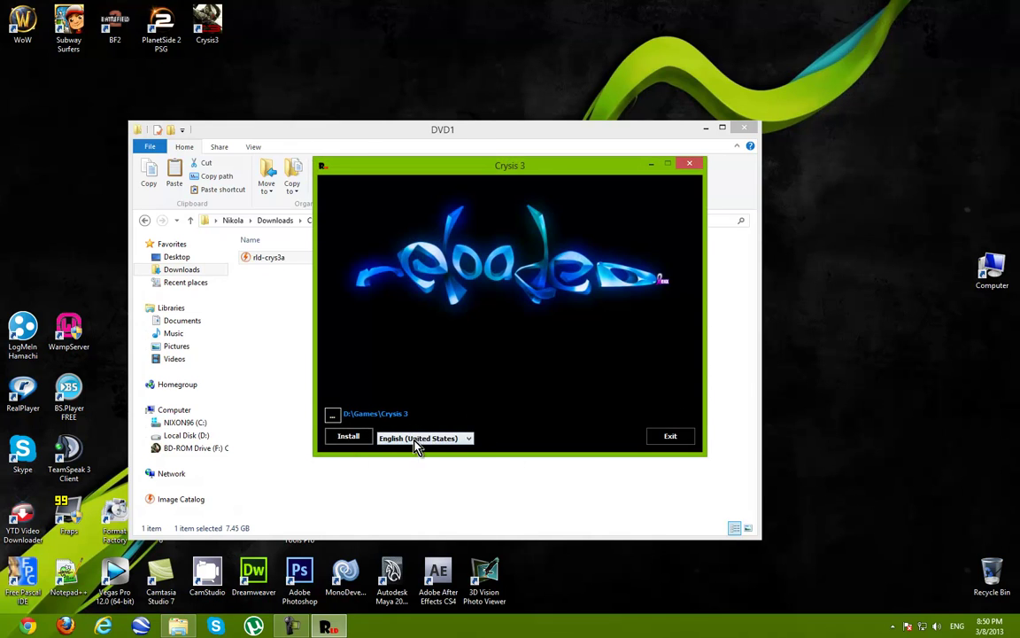
Inspect the Crysis 3 installer's language list and installation folder selection, and exit the installer without installing.
click(469, 437)
click(713, 380)
click(332, 416)
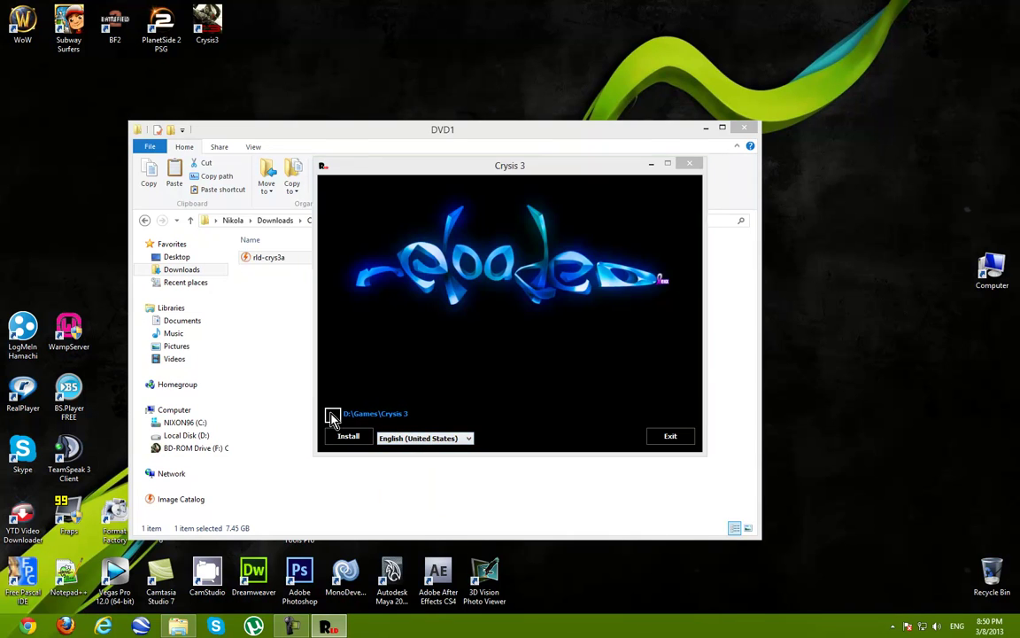
click(573, 416)
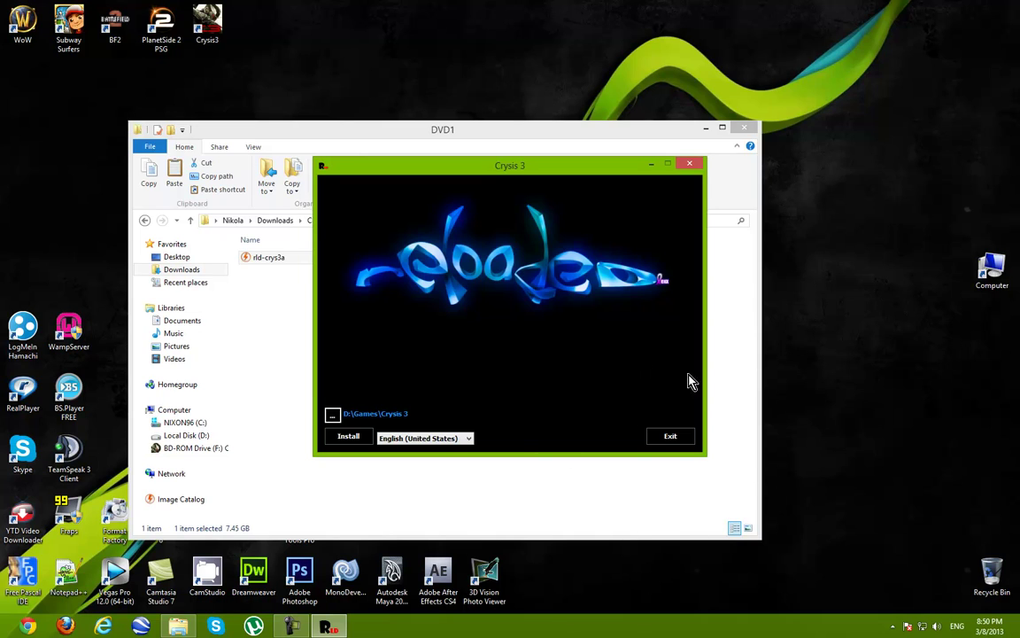
click(675, 442)
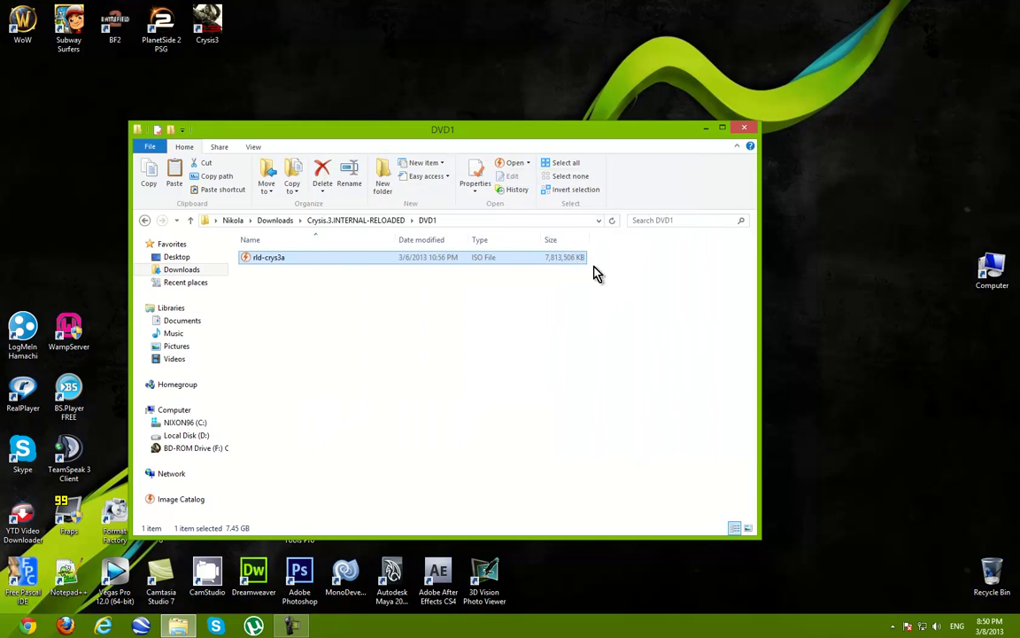
Open the Downloads folder and view the contents of the Crysis 3 disc in BD-ROM Drive (F:).
click(175, 272)
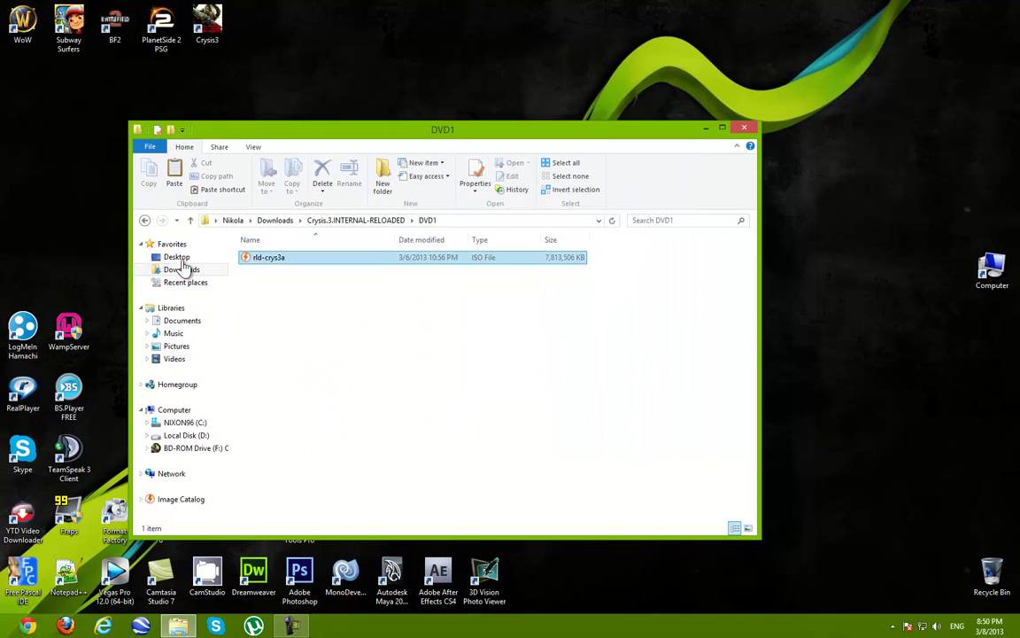
click(176, 271)
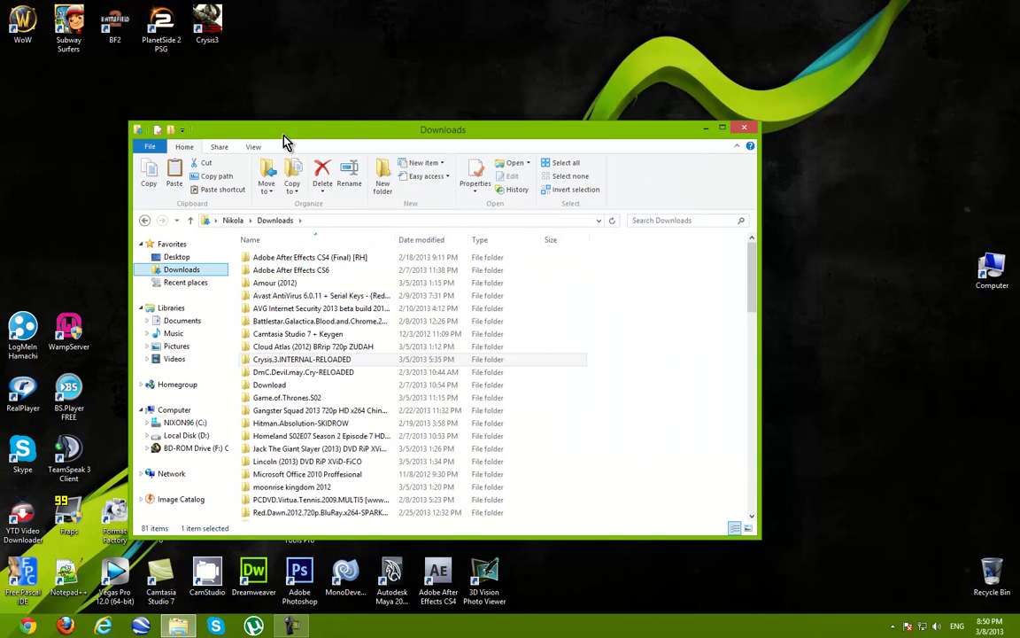
click(247, 451)
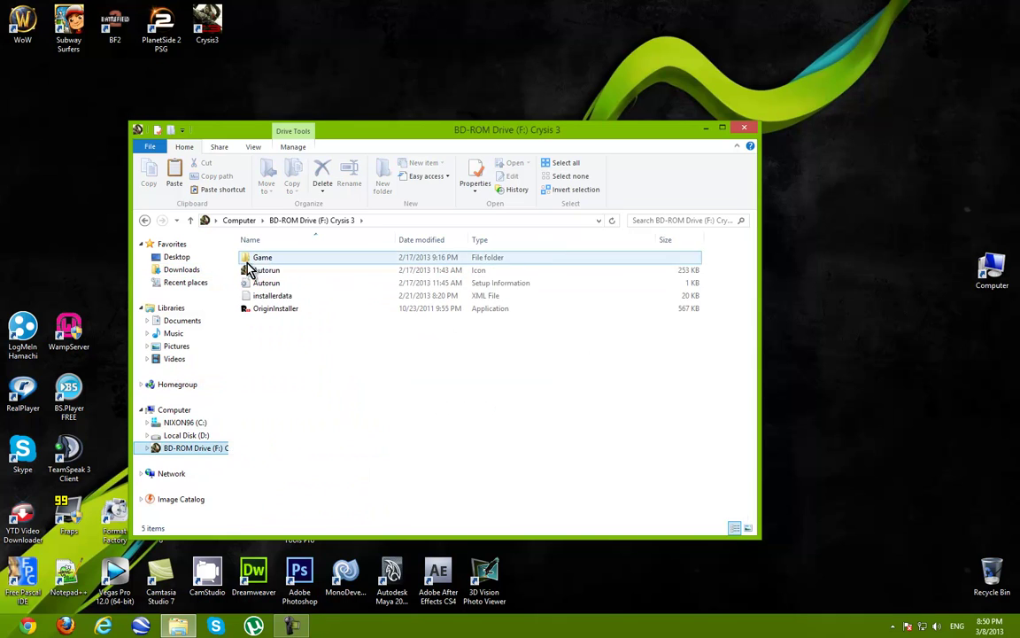
Open the DVD2 folder inside Crysis.3.INTERNAL-RELOADED in Downloads and mount its disc image.
click(177, 270)
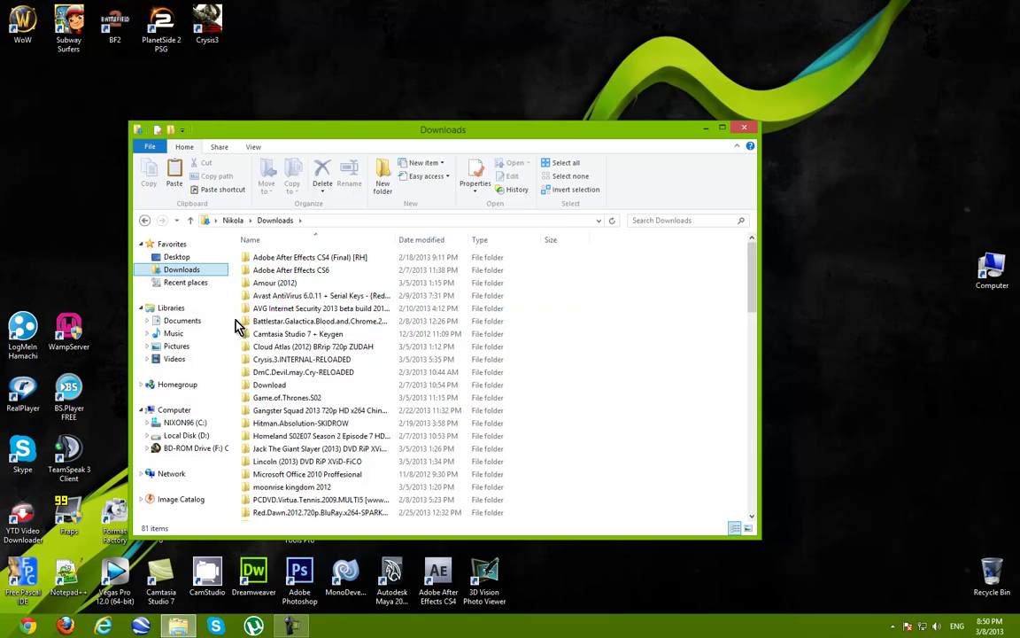
click(299, 347)
double_click(301, 361)
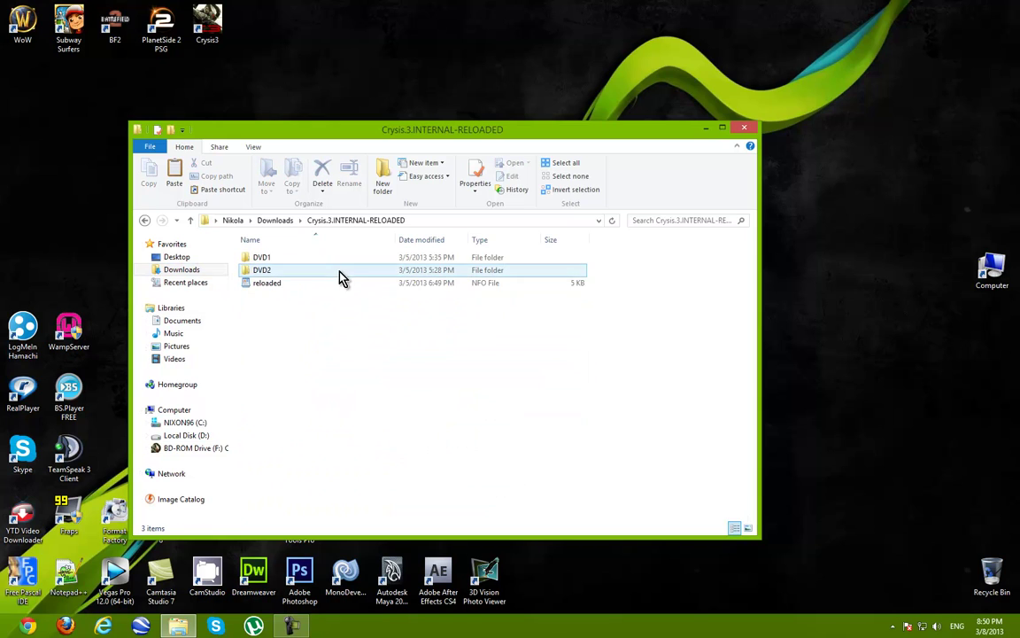
double_click(274, 269)
click(276, 258)
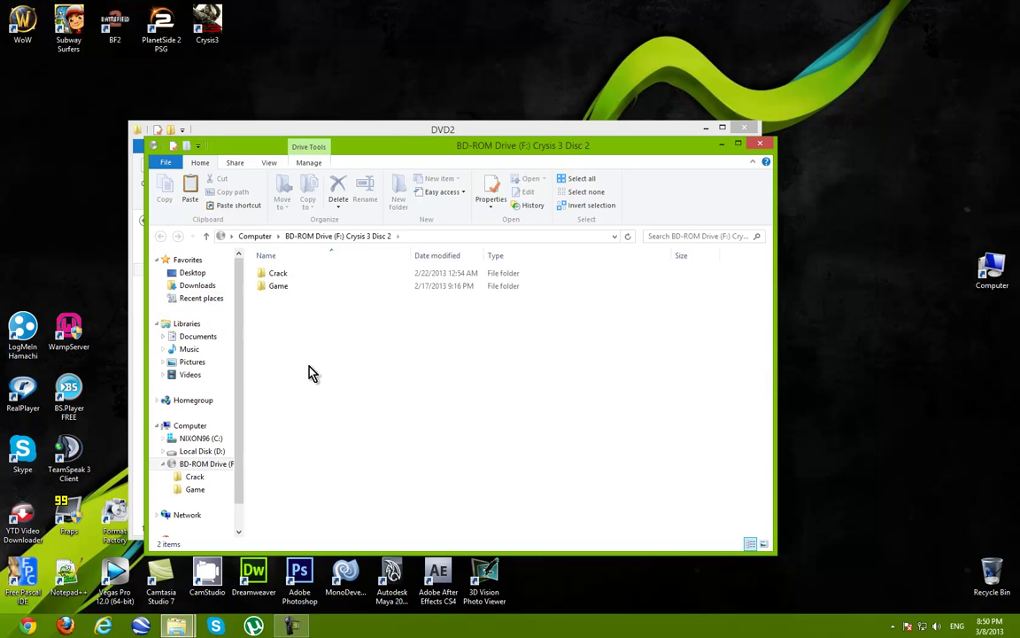
Copy all three files from the Crack folder on the mounted Crysis 3 Disc 2.
double_click(278, 273)
drag(332, 372, 285, 275)
right_click(282, 275)
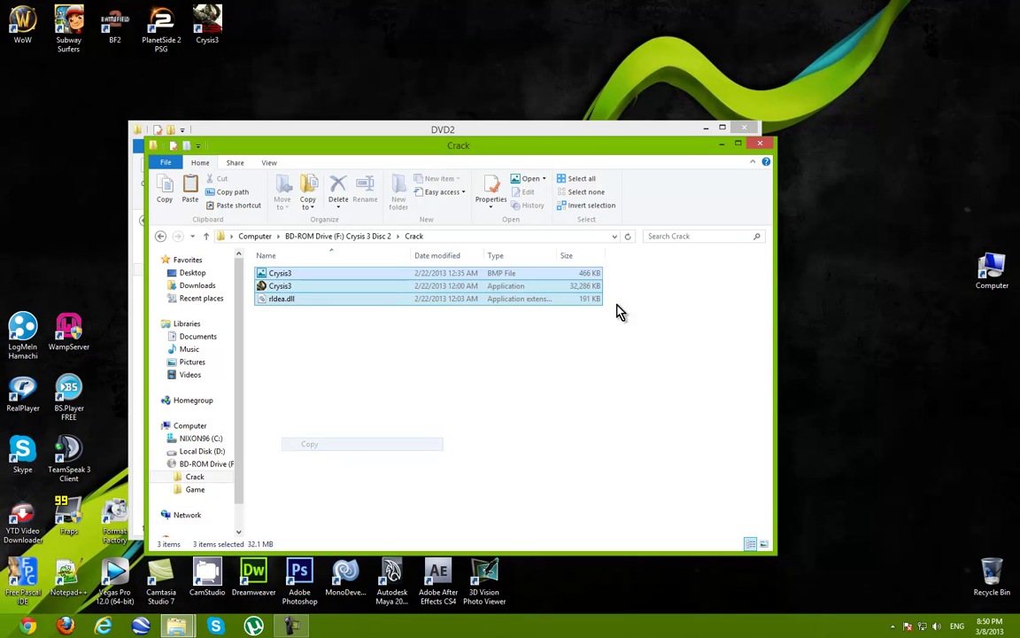
Open the Bin32 folder through the desktop Crysis3 shortcut's properties and paste the copied files there, replacing the existing ones.
right_click(207, 25)
click(285, 275)
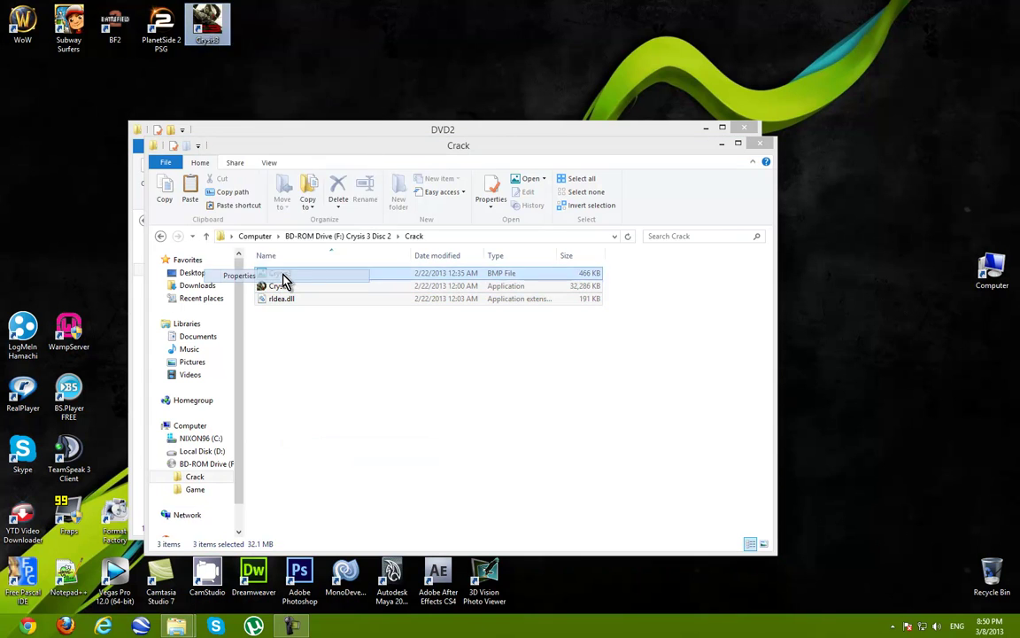
click(246, 234)
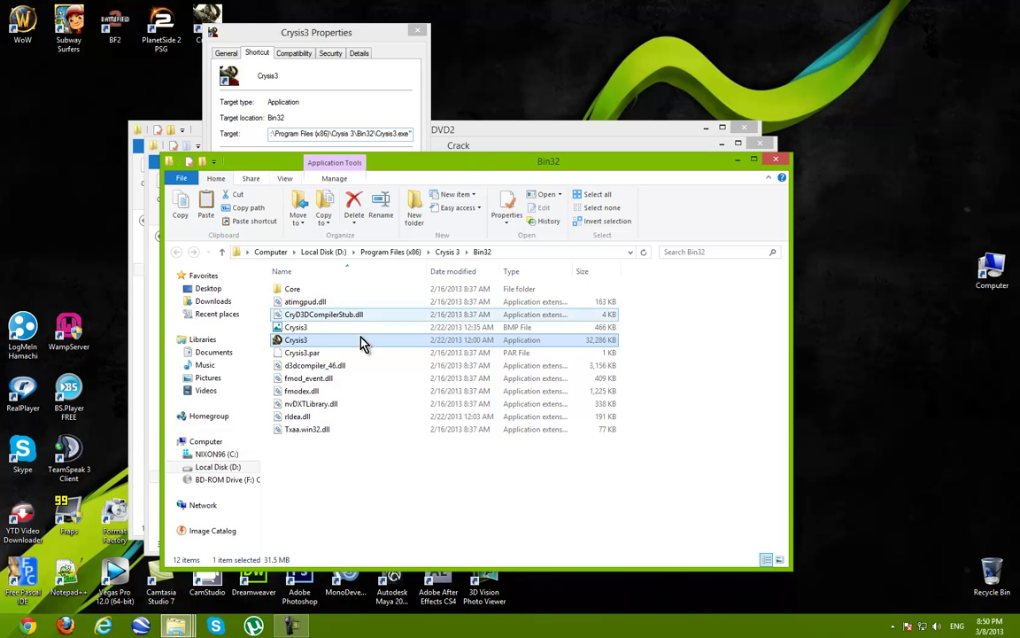
right_click(401, 466)
click(443, 374)
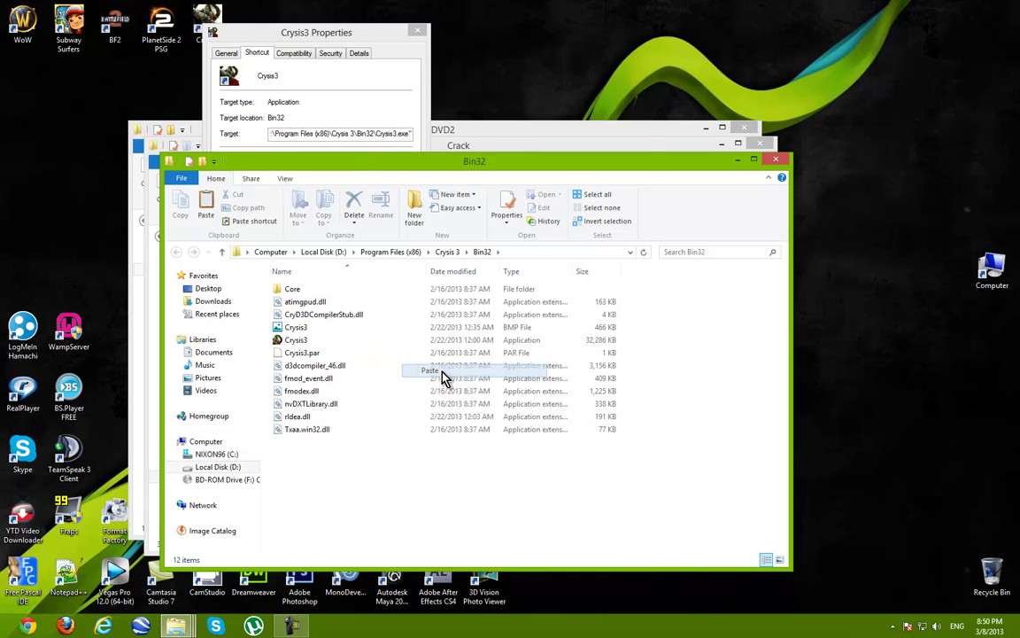
click(464, 220)
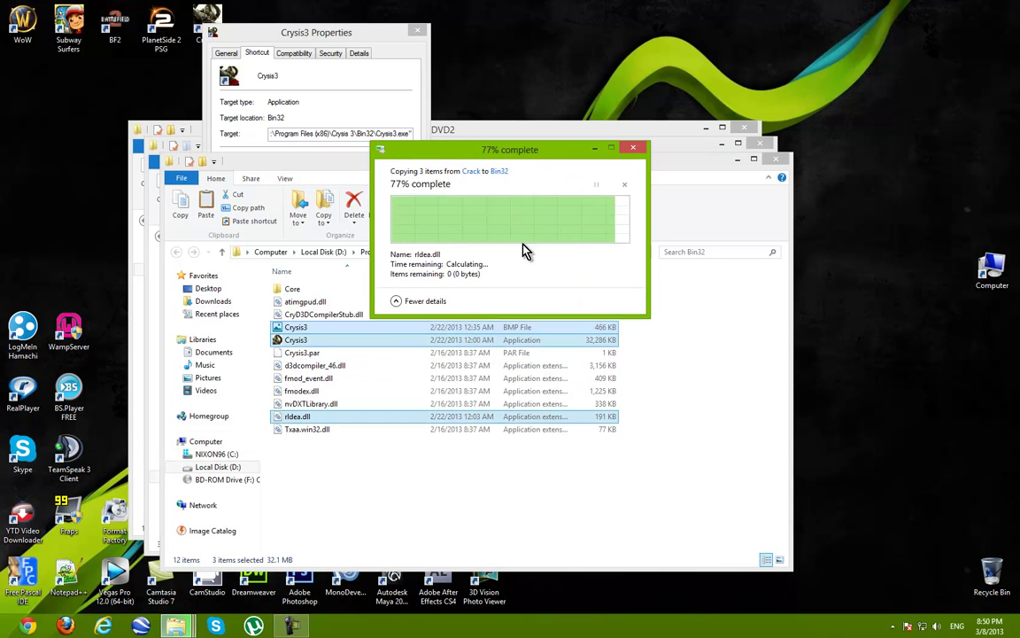
Close the Bin32, Crysis3 Properties, Crack and DVD2 windows.
click(776, 158)
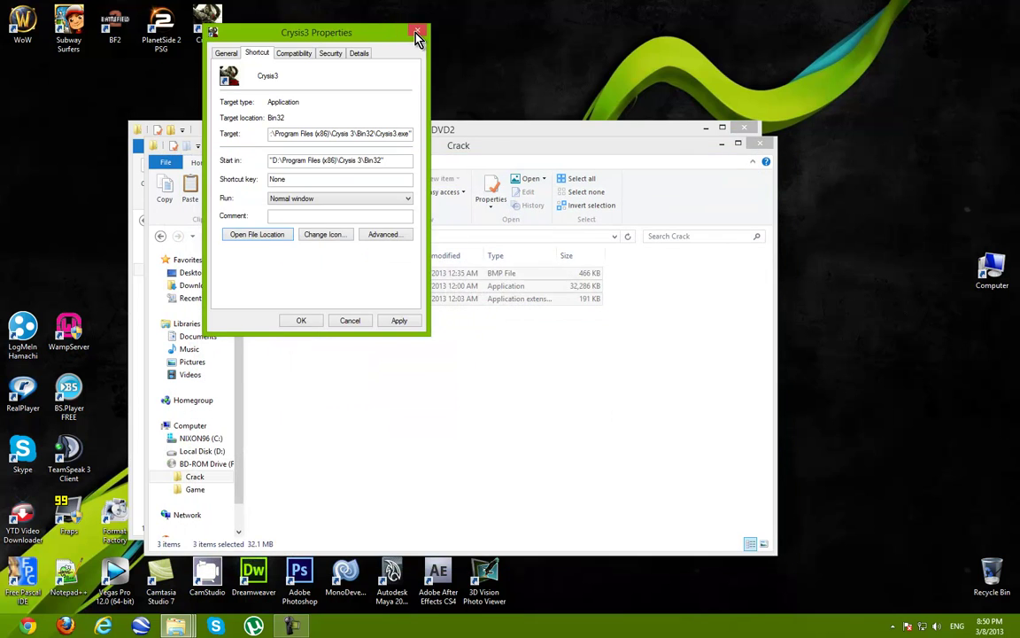
click(416, 36)
click(760, 142)
click(744, 127)
Refresh the desktop.
drag(316, 100, 620, 270)
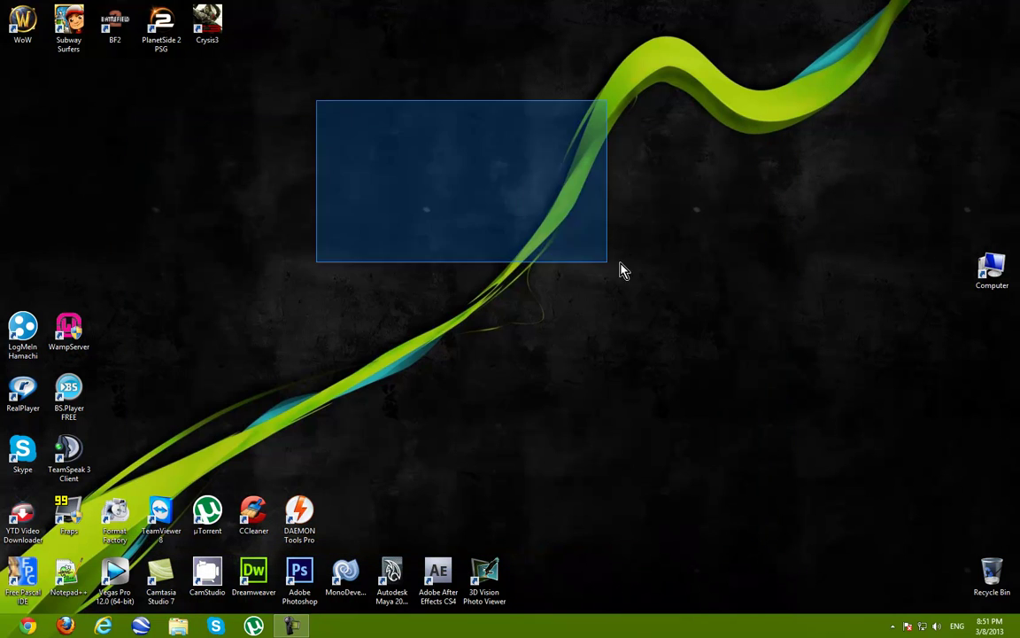
right_click(392, 64)
click(423, 102)
right_click(415, 95)
click(469, 139)
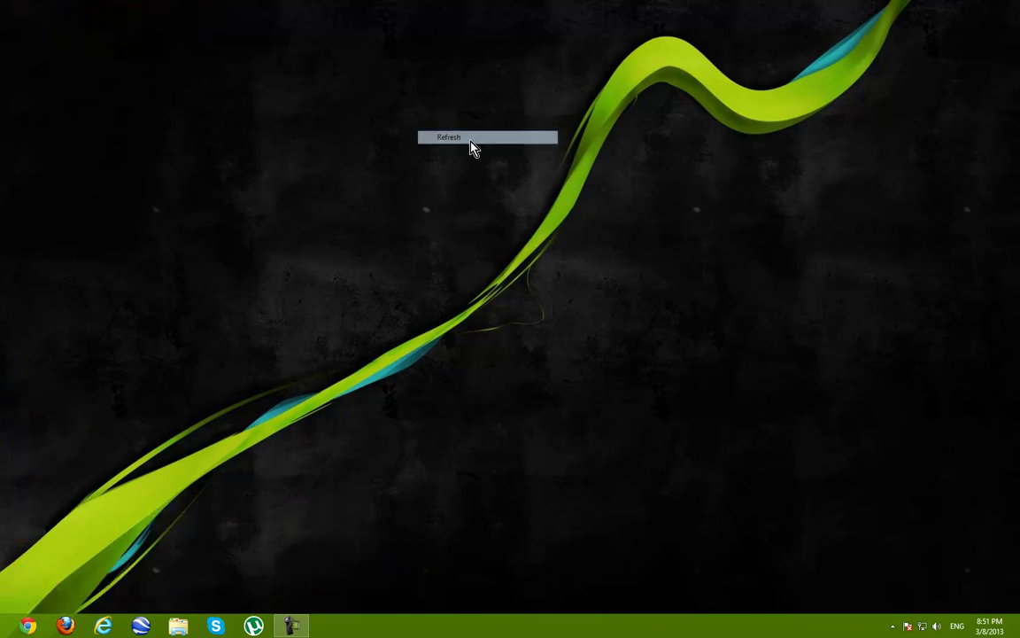